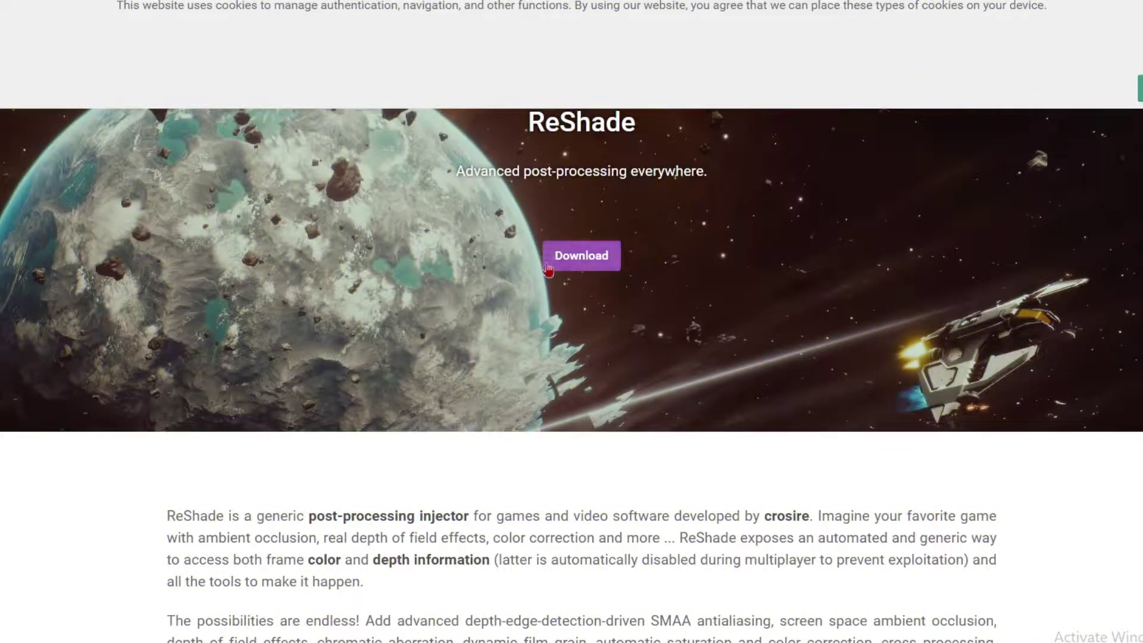
Step: Download the standard ReShade 5.4.2 installer from the ReShade website and save it to the computer
{"action": "left_click", "coordinate": [579, 262]}
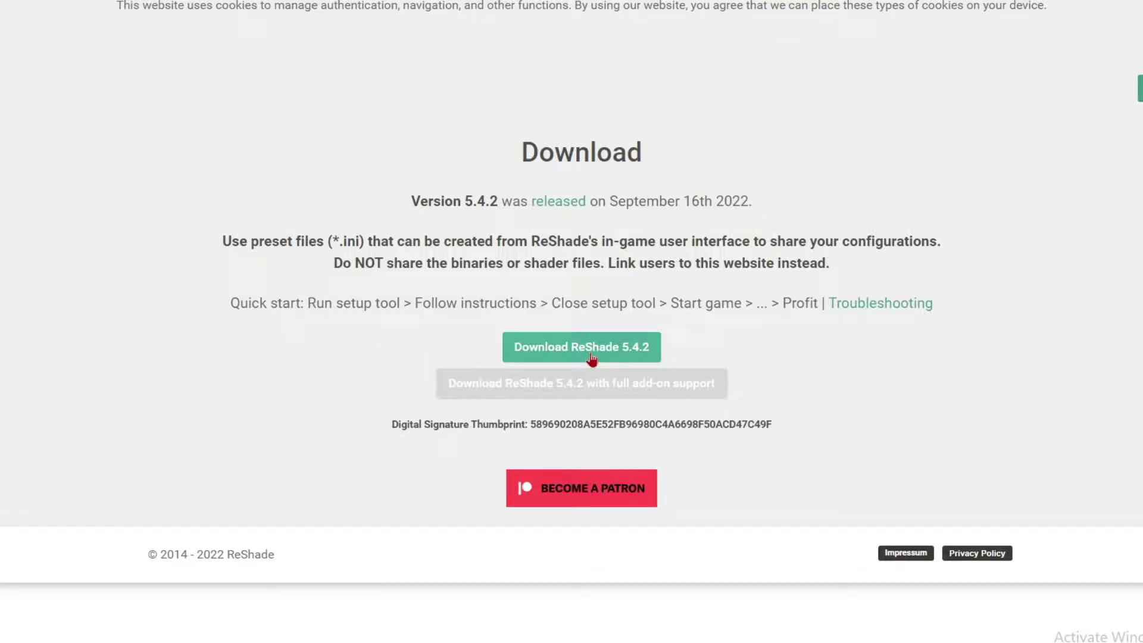
{"action": "left_click", "coordinate": [590, 357]}
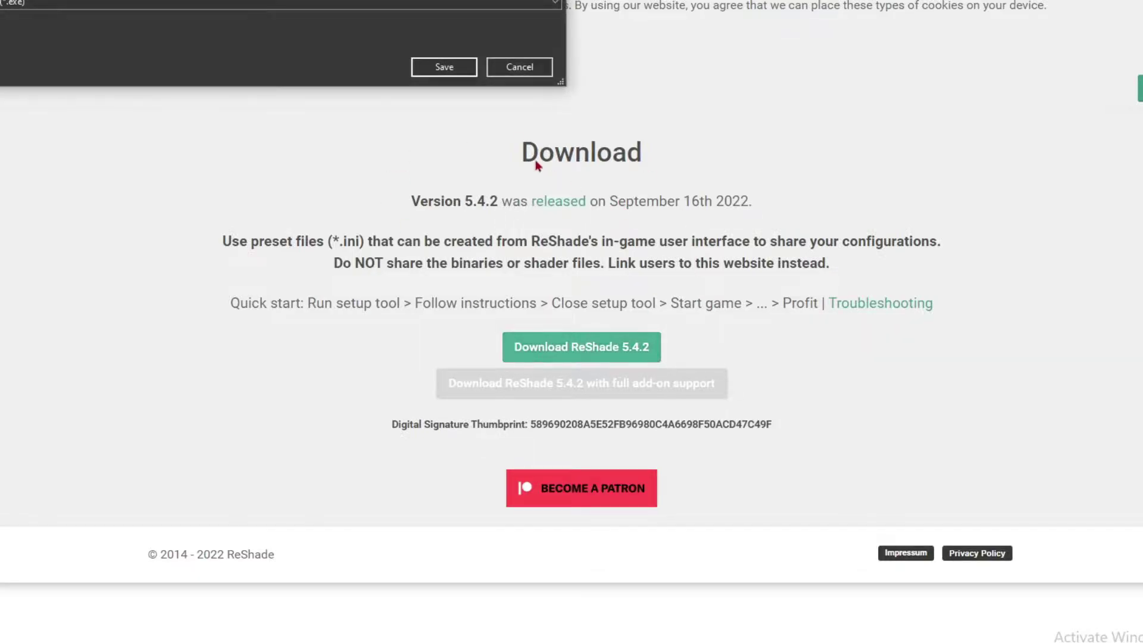
{"action": "left_click", "coordinate": [448, 71]}
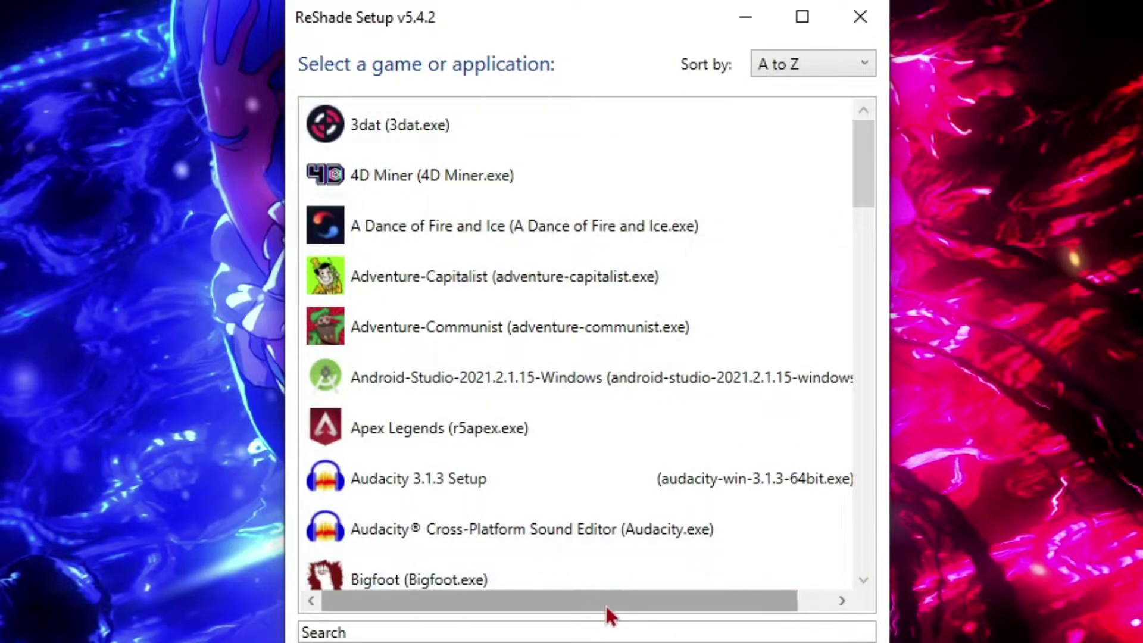
{"action": "left_click_drag", "start_coordinate": [606, 605], "coordinate": [503, 605]}
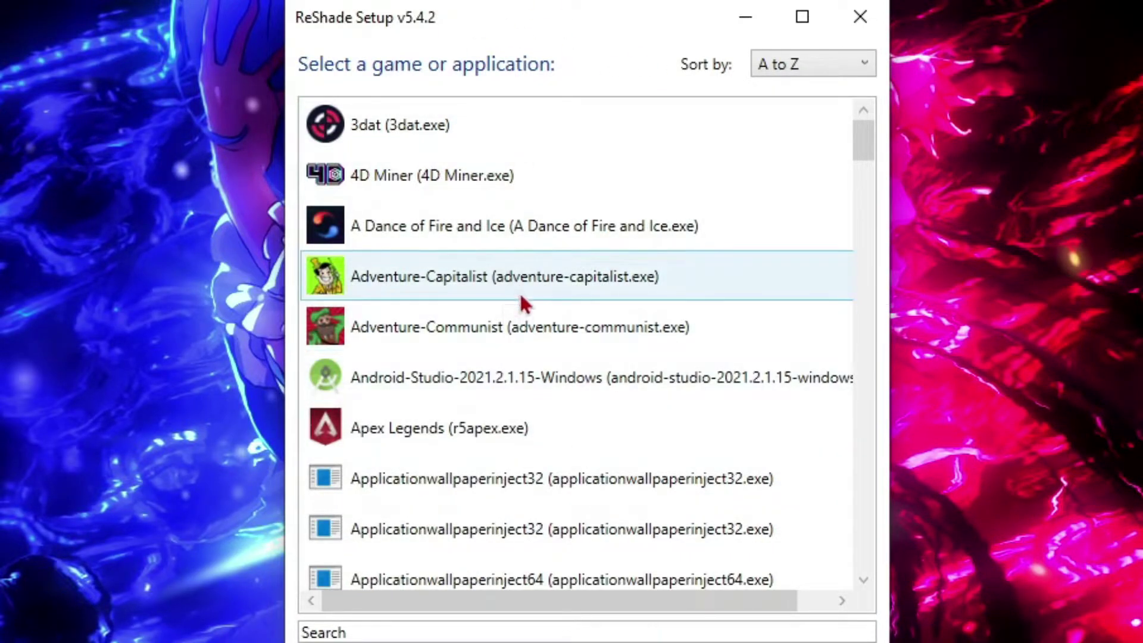
{"action": "scroll", "coordinate": [520, 298], "scroll_direction": "down", "scroll_amount": 20}
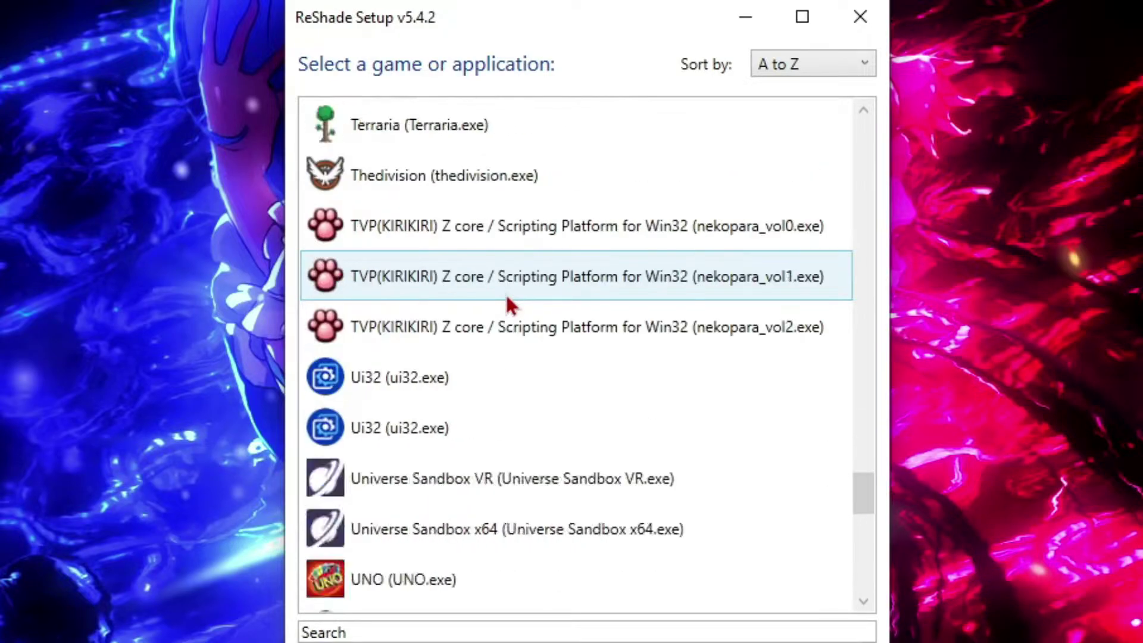
{"action": "scroll", "coordinate": [506, 293], "scroll_direction": "up", "scroll_amount": 12}
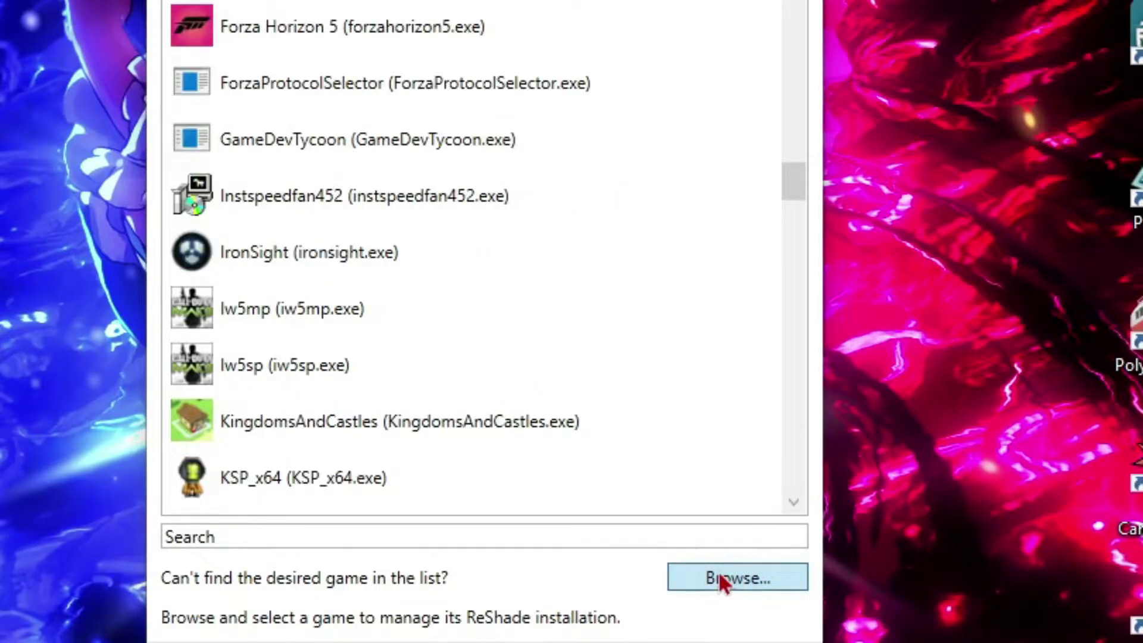
{"action": "left_click", "coordinate": [670, 640]}
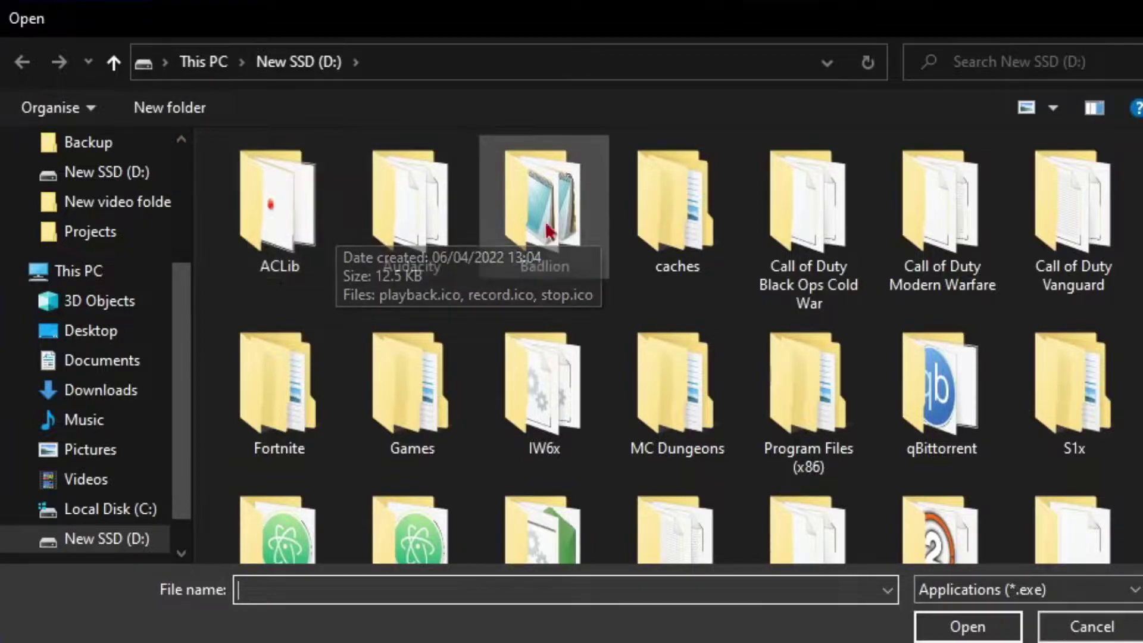
{"action": "double_click", "coordinate": [796, 218]}
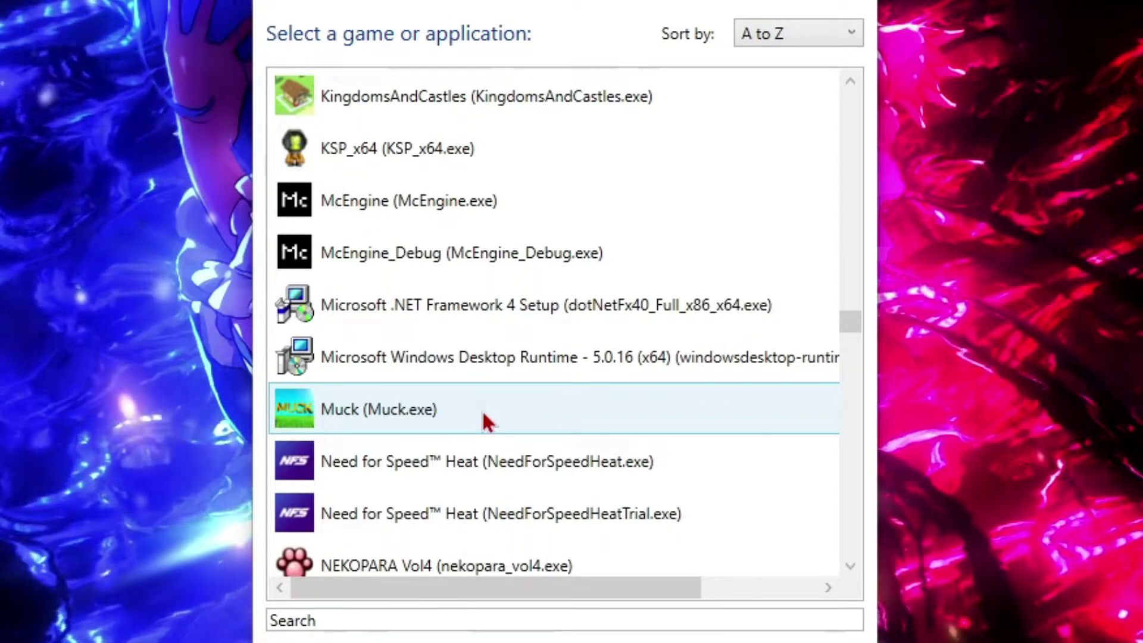
Step: Select Muck (Muck.exe) as the game for the installation and set its rendering API to DirectX 10/11/12
{"action": "left_click", "coordinate": [481, 409]}
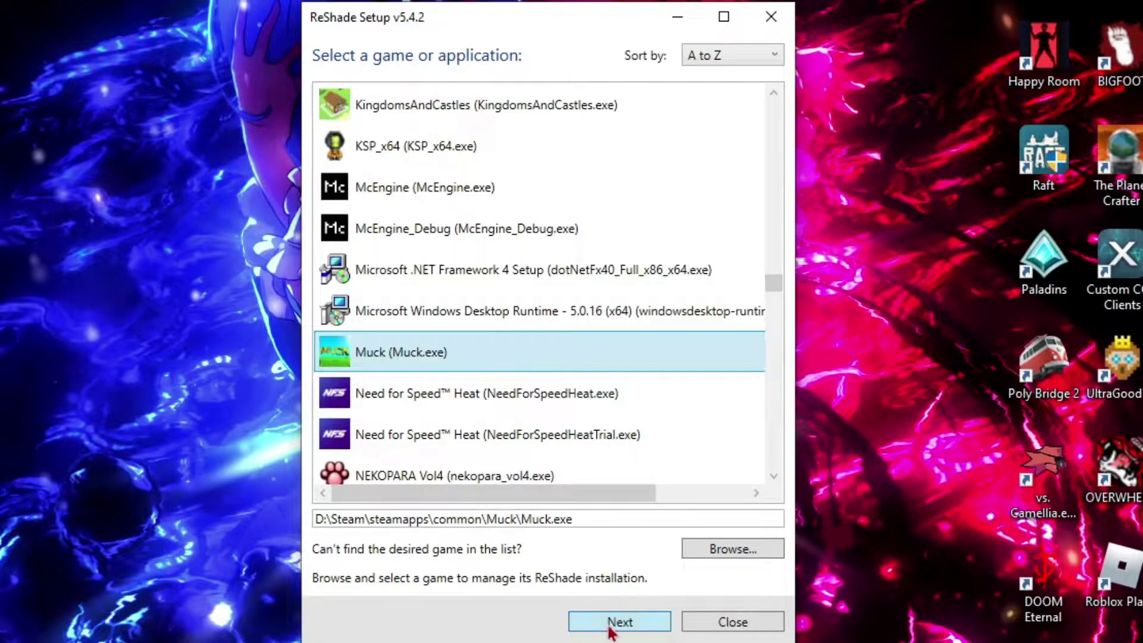
{"action": "left_click", "coordinate": [610, 625]}
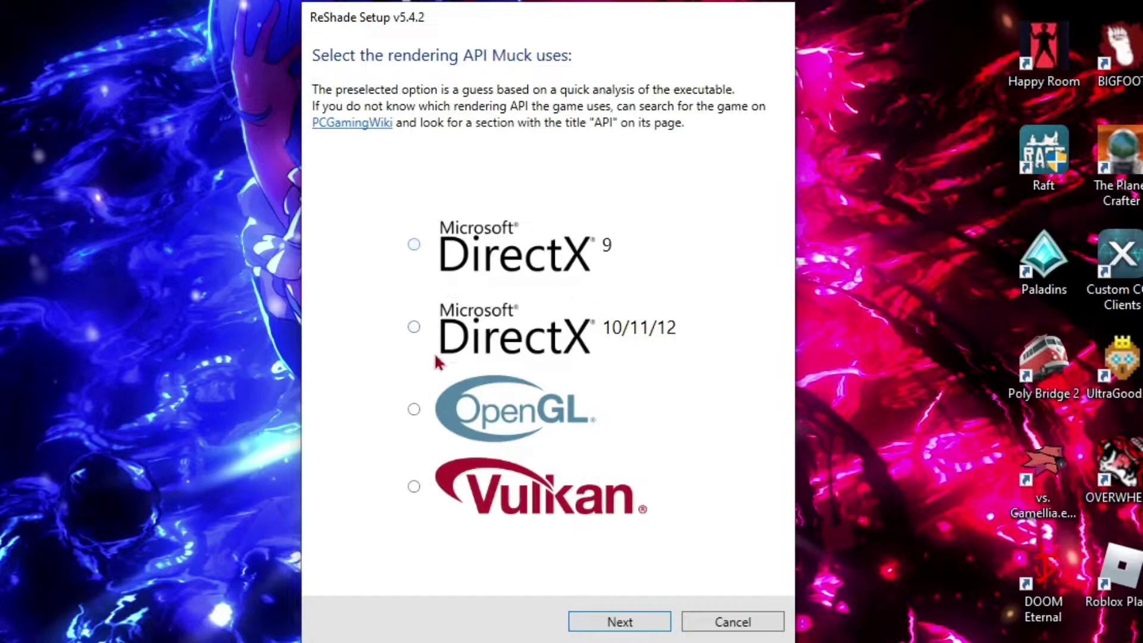
{"action": "left_click", "coordinate": [414, 328]}
{"action": "left_click", "coordinate": [644, 621]}
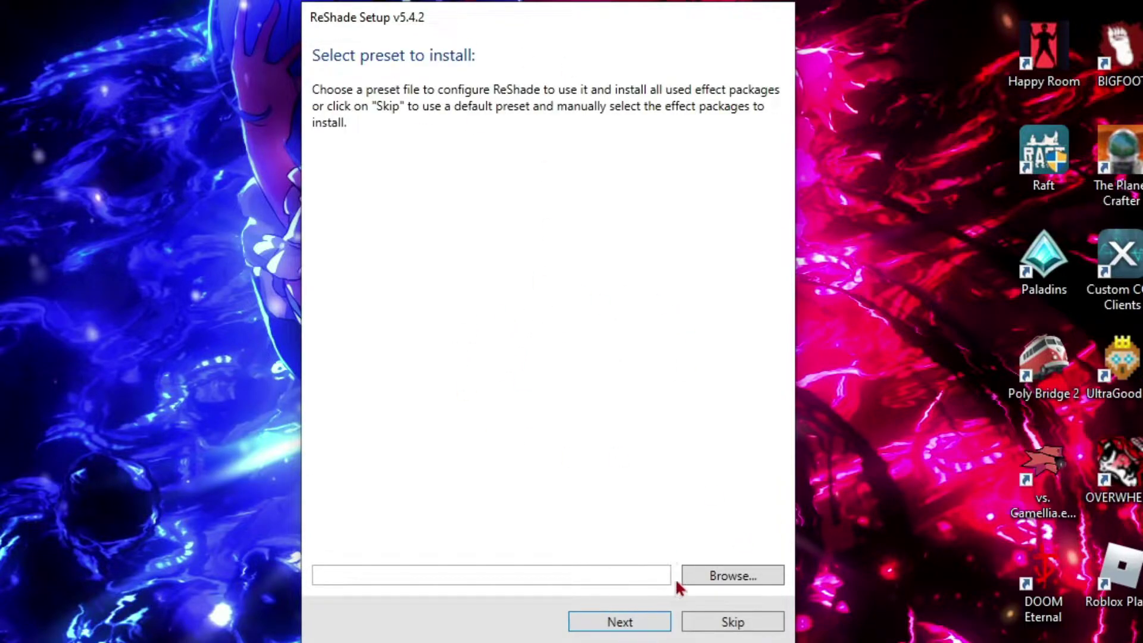
Step: Continue without a preset file and add the qUINT and Color effects packages to the effects to install
{"action": "left_click", "coordinate": [646, 625]}
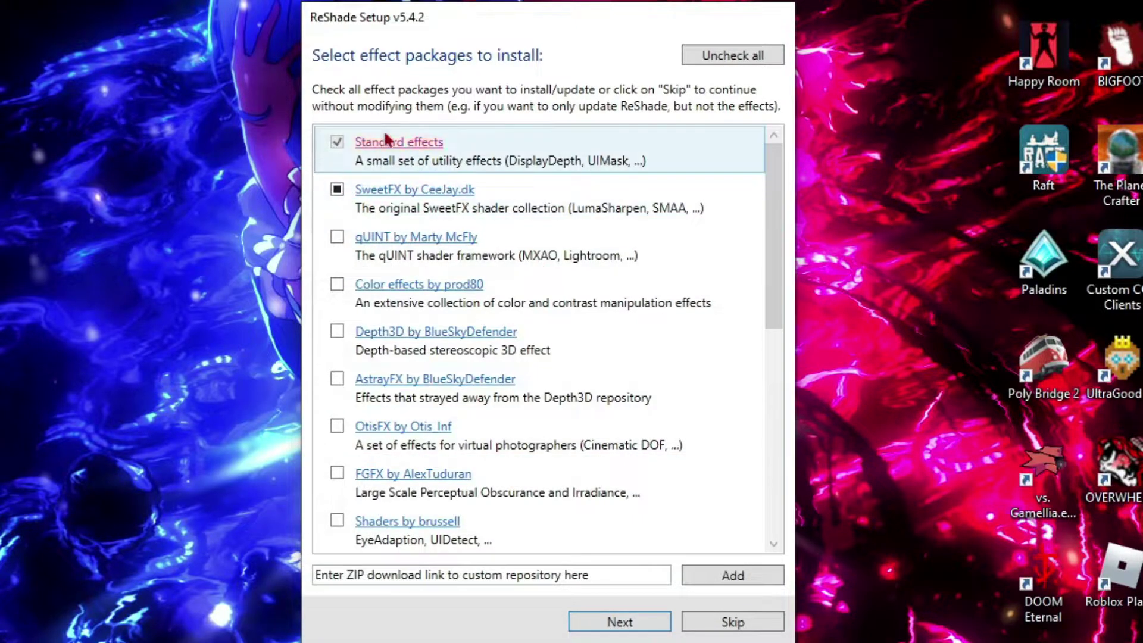
{"action": "left_click", "coordinate": [337, 237]}
{"action": "left_click", "coordinate": [337, 285]}
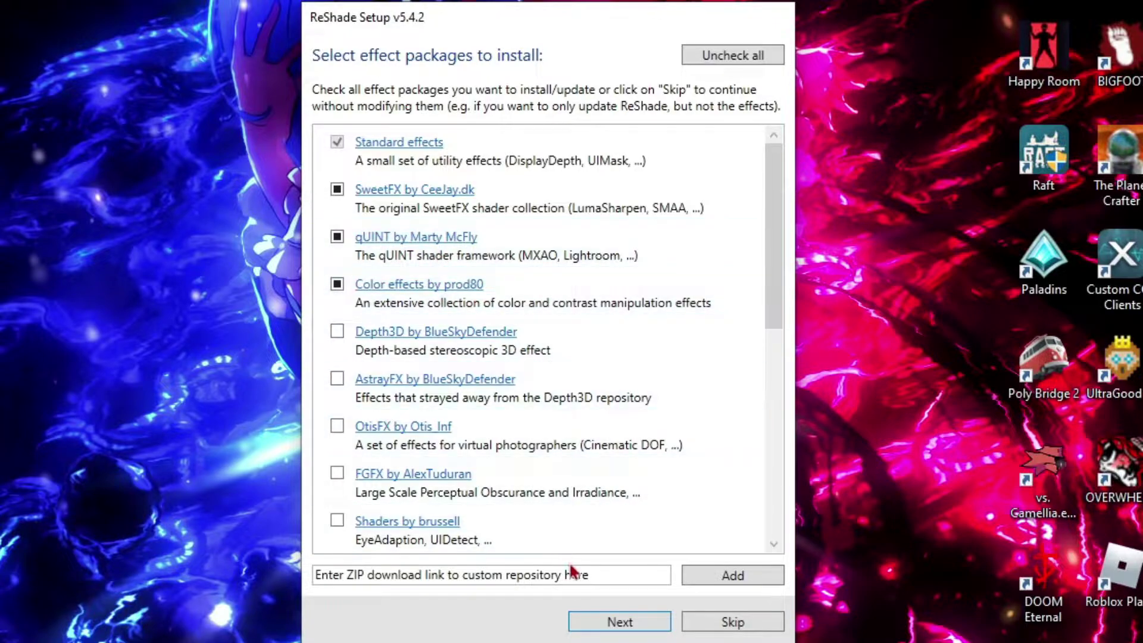
{"action": "left_click", "coordinate": [638, 620]}
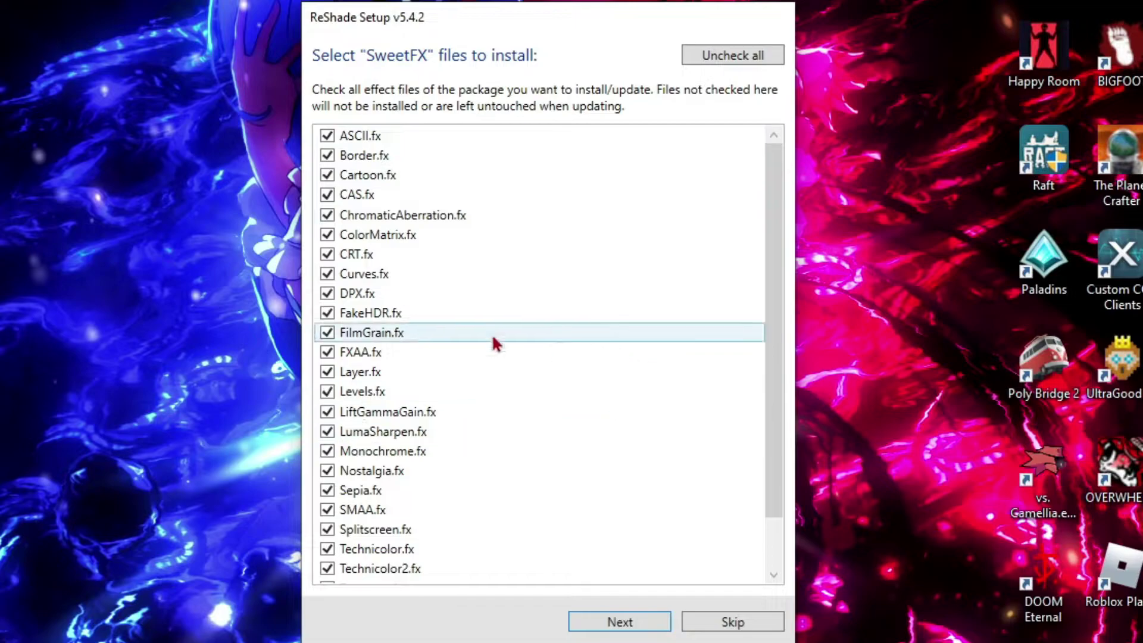
Step: Accept all effect files of the SweetFX, qUINT and Color effects packages for installation
{"action": "scroll", "coordinate": [476, 506], "scroll_direction": "down", "scroll_amount": 1}
{"action": "scroll", "coordinate": [458, 417], "scroll_direction": "up", "scroll_amount": 1}
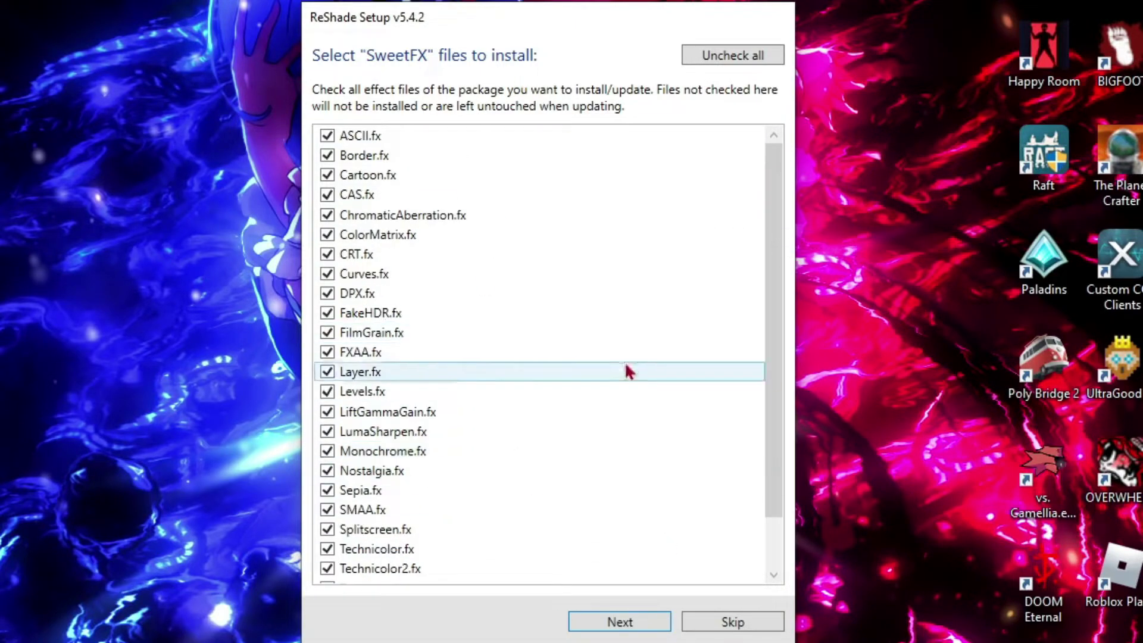
{"action": "left_click", "coordinate": [648, 625]}
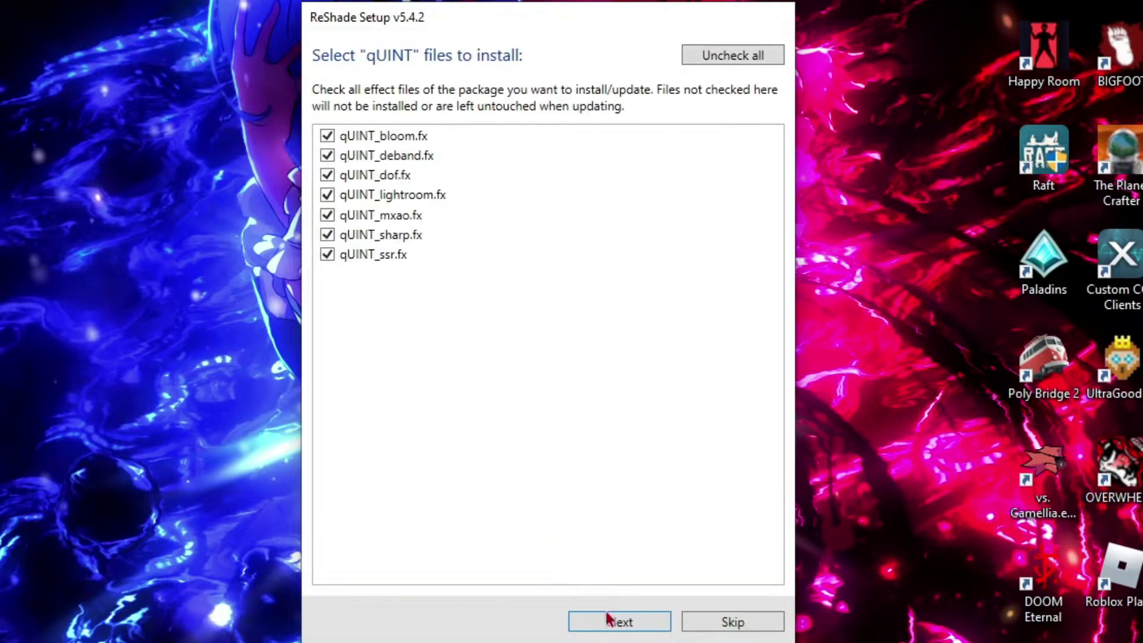
{"action": "left_click", "coordinate": [605, 621]}
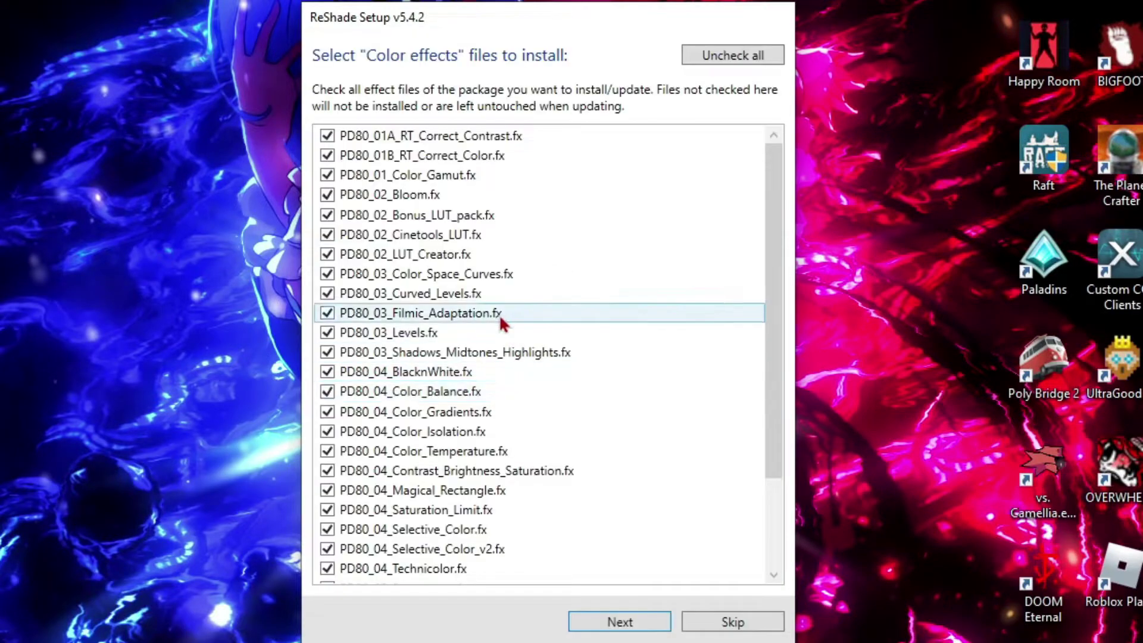
{"action": "left_click", "coordinate": [578, 629]}
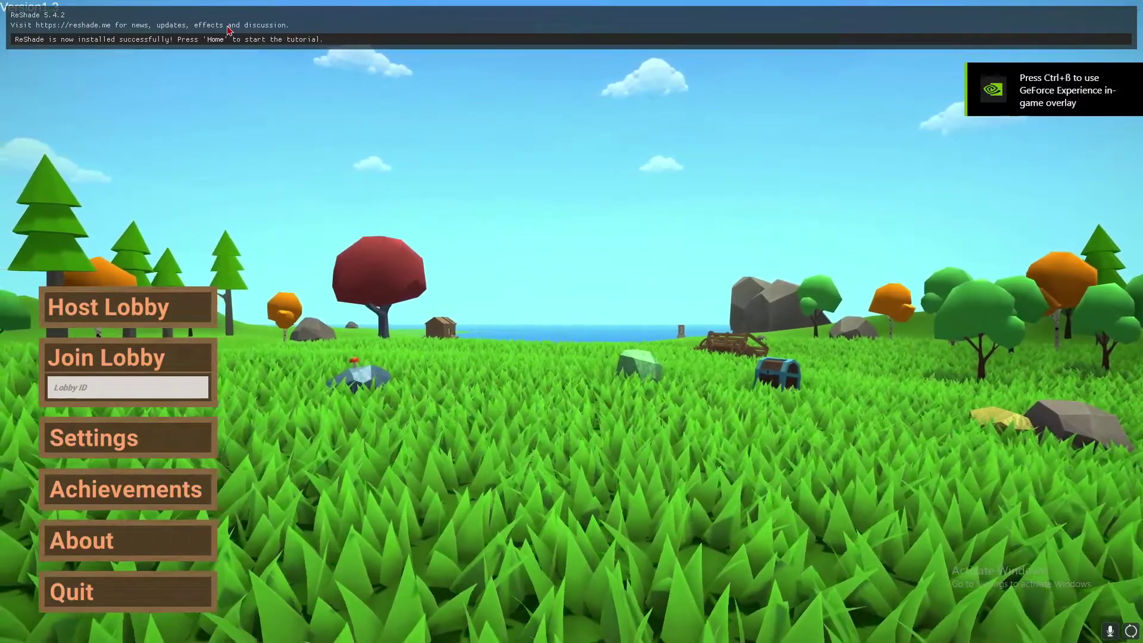
Step: Open the ReShade overlay in Muck and skip its introductory tutorial
{"action": "key", "text": "Home"}
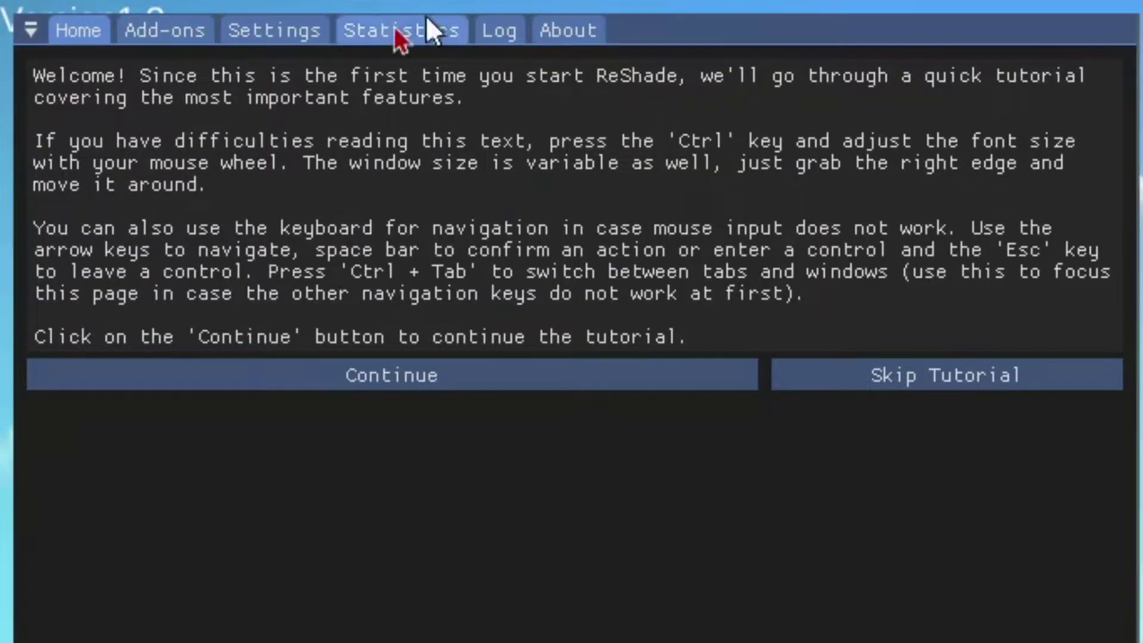
{"action": "left_click", "coordinate": [903, 390]}
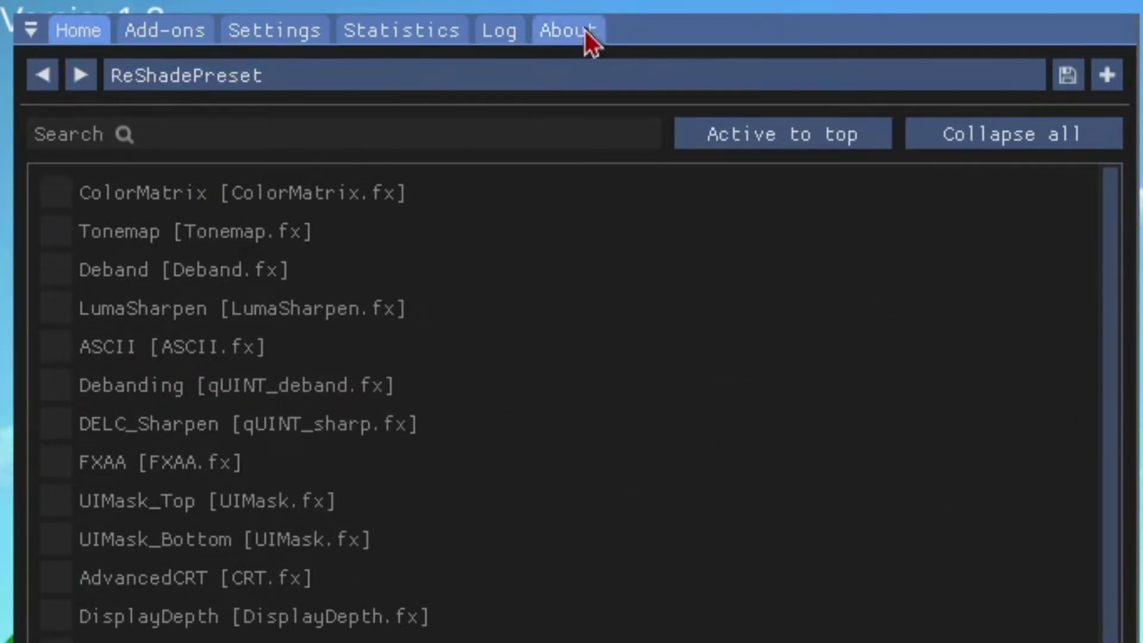
Step: Assign the backtick key (OEM 8) as the effect toggle key in the overlay's general settings
{"action": "left_click", "coordinate": [275, 31]}
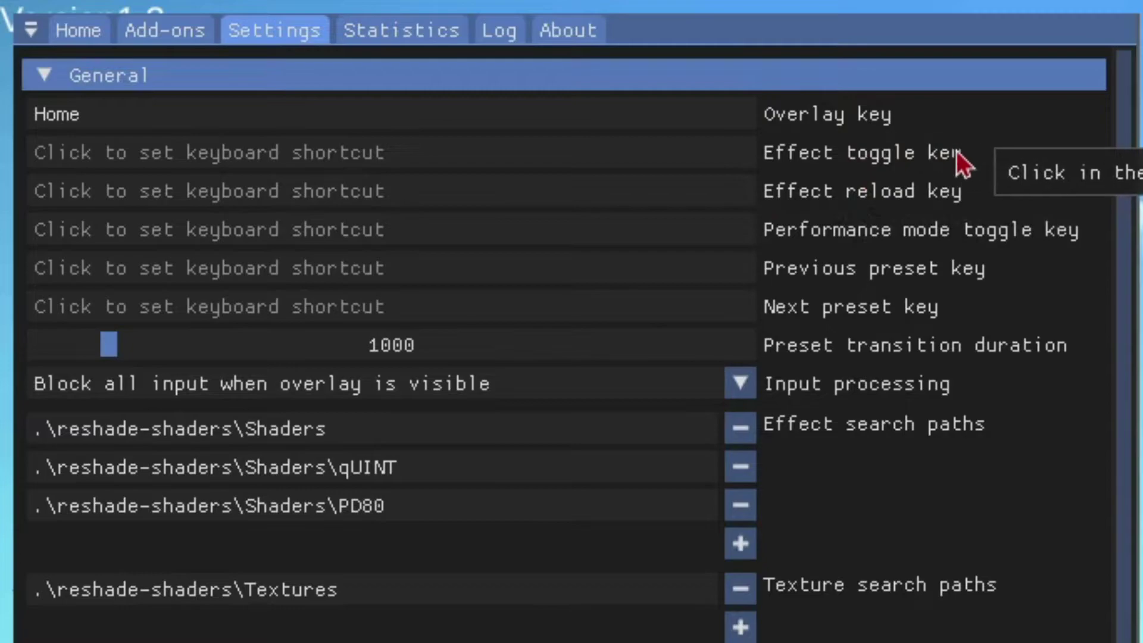
{"action": "left_click", "coordinate": [271, 153]}
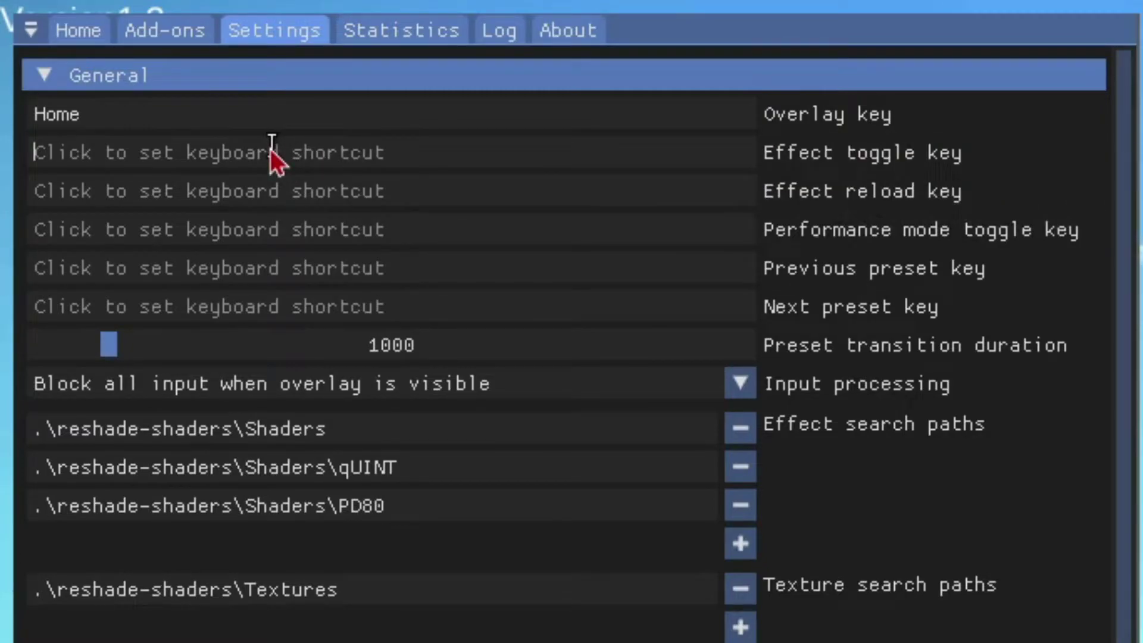
{"action": "key", "text": "grave"}
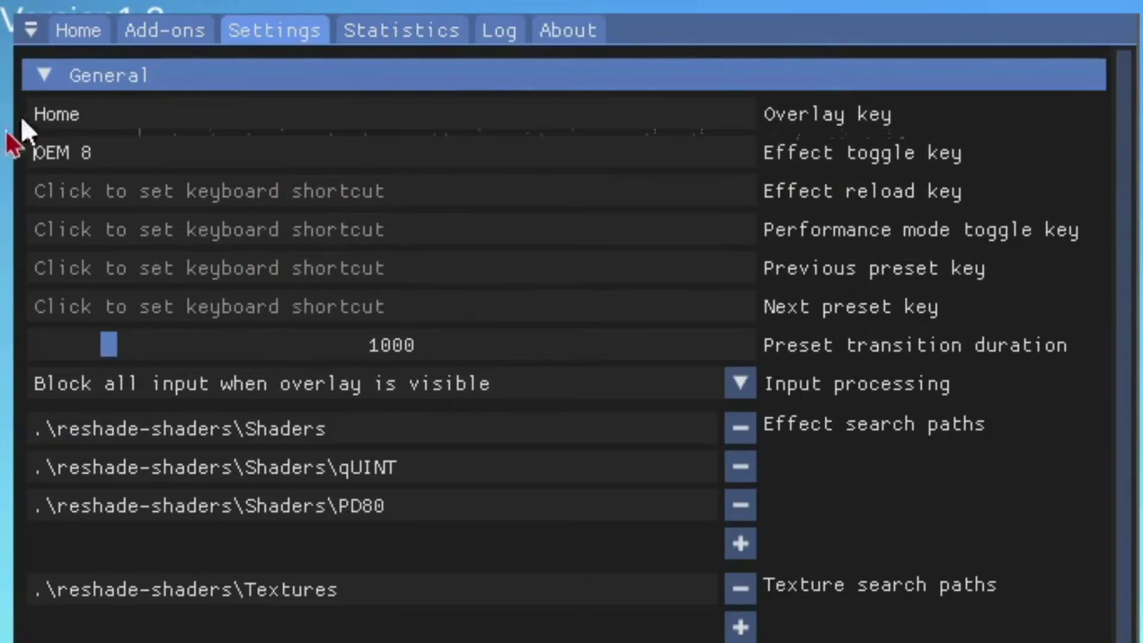
Step: Switch the ColorMatrix effect on and off repeatedly to compare the scene's colours, leaving it enabled
{"action": "left_click", "coordinate": [73, 37]}
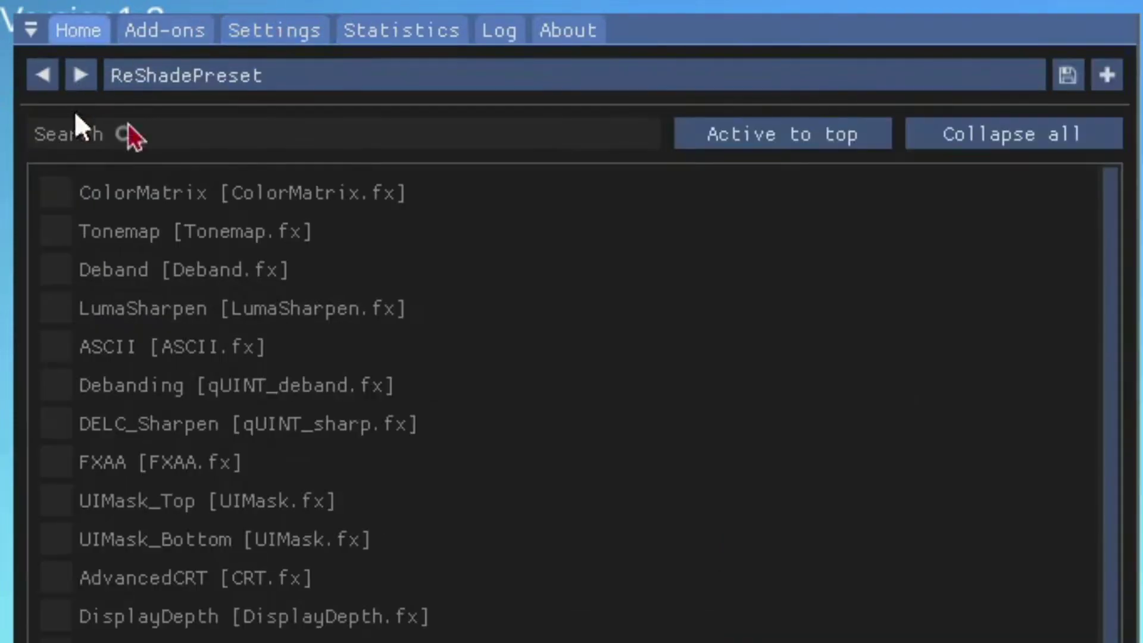
{"action": "left_click", "coordinate": [66, 200]}
{"action": "left_click", "coordinate": [66, 200]}
{"action": "left_click", "coordinate": [67, 200]}
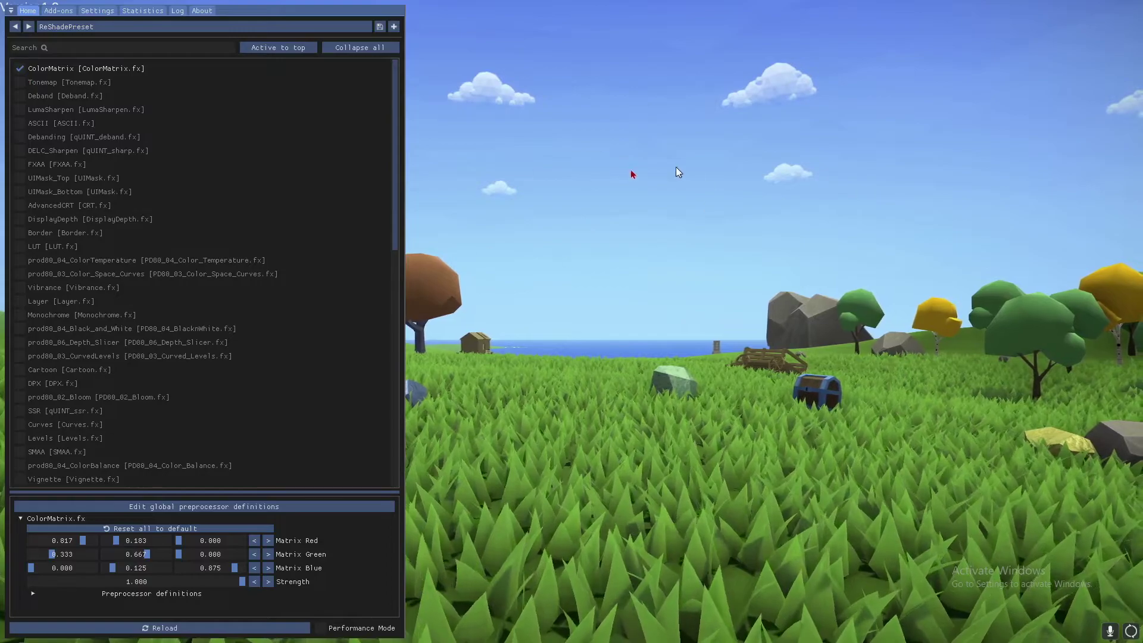
{"action": "left_click", "coordinate": [20, 69]}
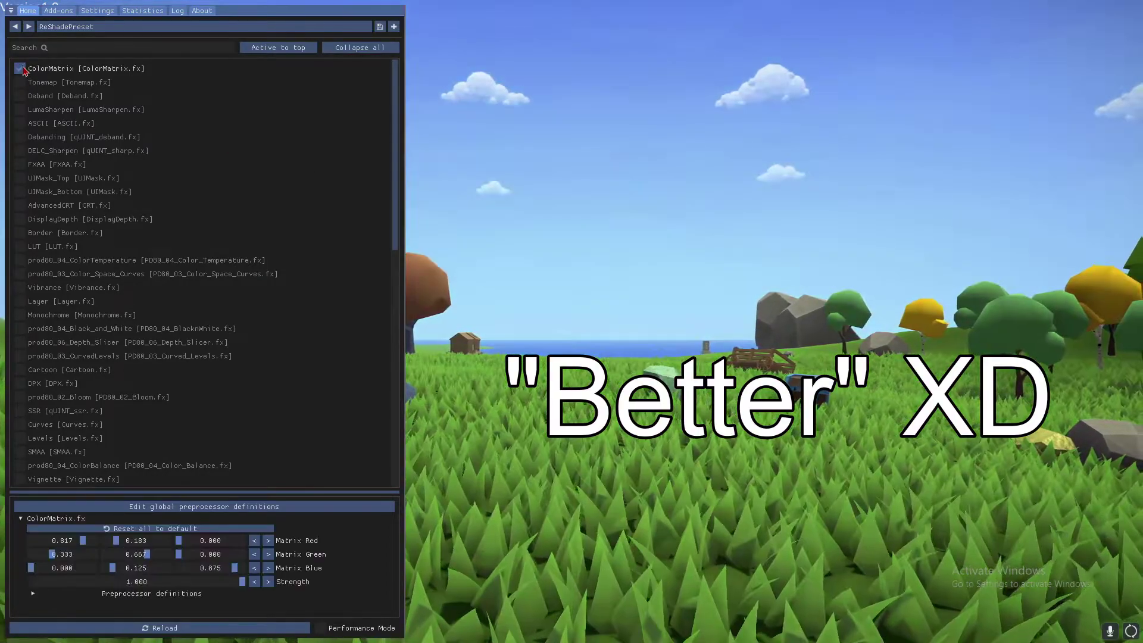
{"action": "left_click", "coordinate": [21, 69]}
{"action": "left_click", "coordinate": [22, 69]}
{"action": "left_click", "coordinate": [21, 69]}
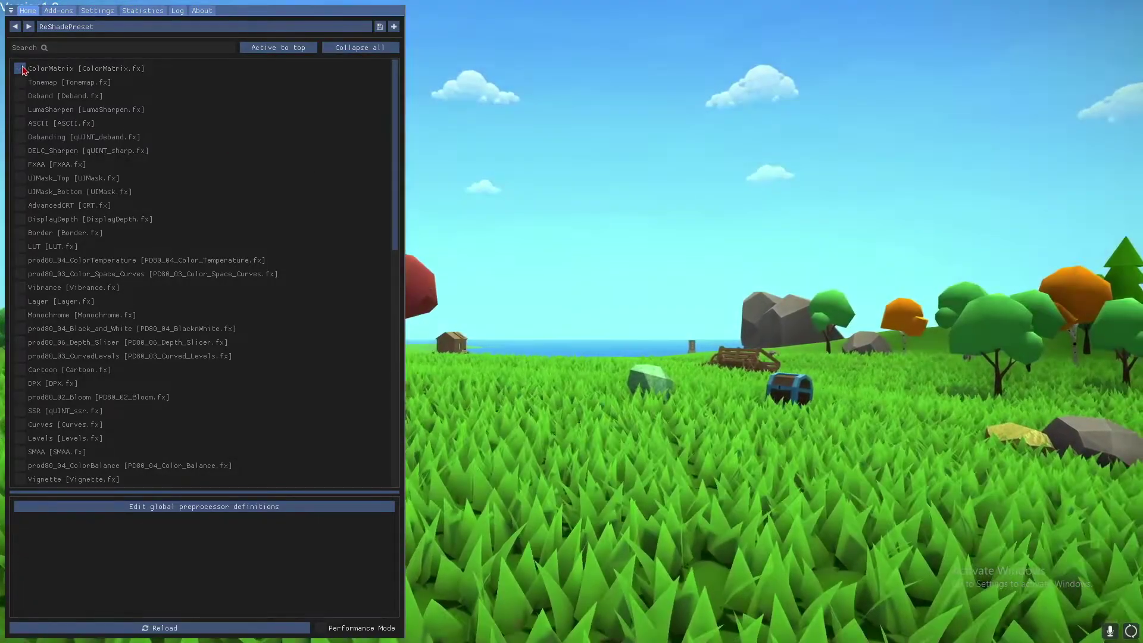
{"action": "left_click", "coordinate": [21, 69]}
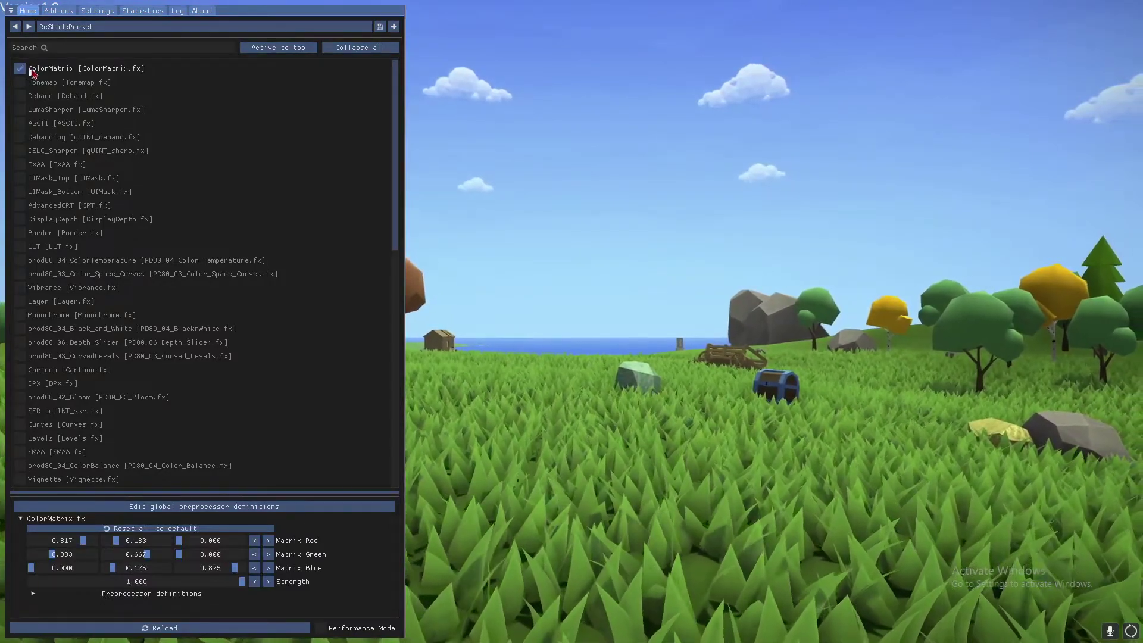
Step: Close the overlay and toggle all effects with the assigned key to compare the game with and without them
{"action": "key", "text": "Home"}
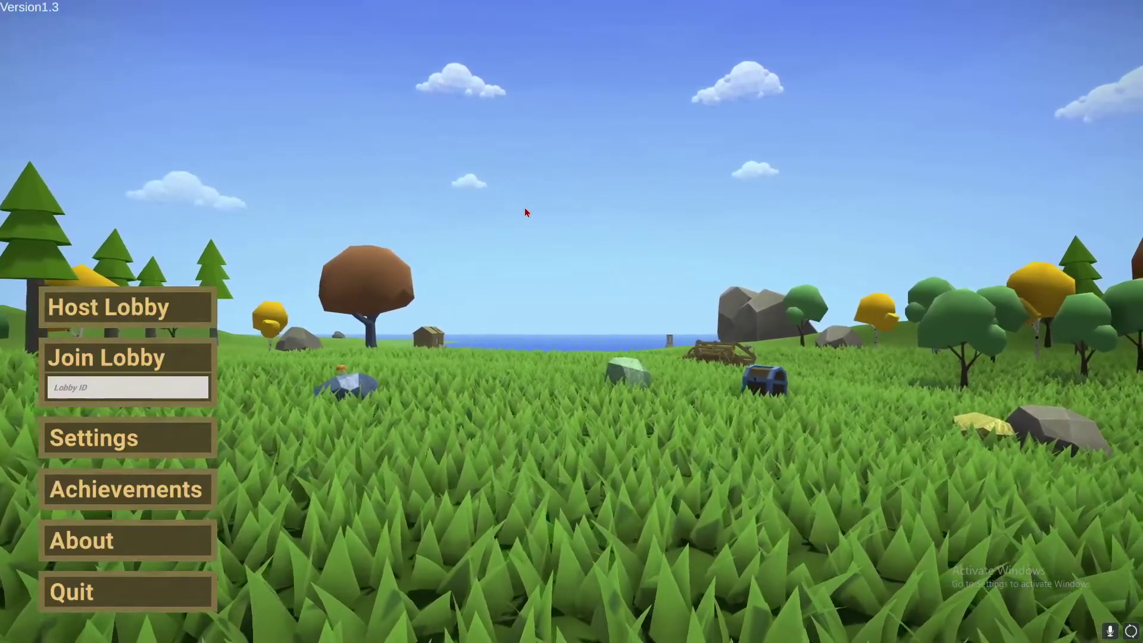
{"action": "key", "text": "Scroll_Lock"}
{"action": "key", "text": "Scroll_Lock"}
{"action": "key", "text": "Scroll_Lock"}
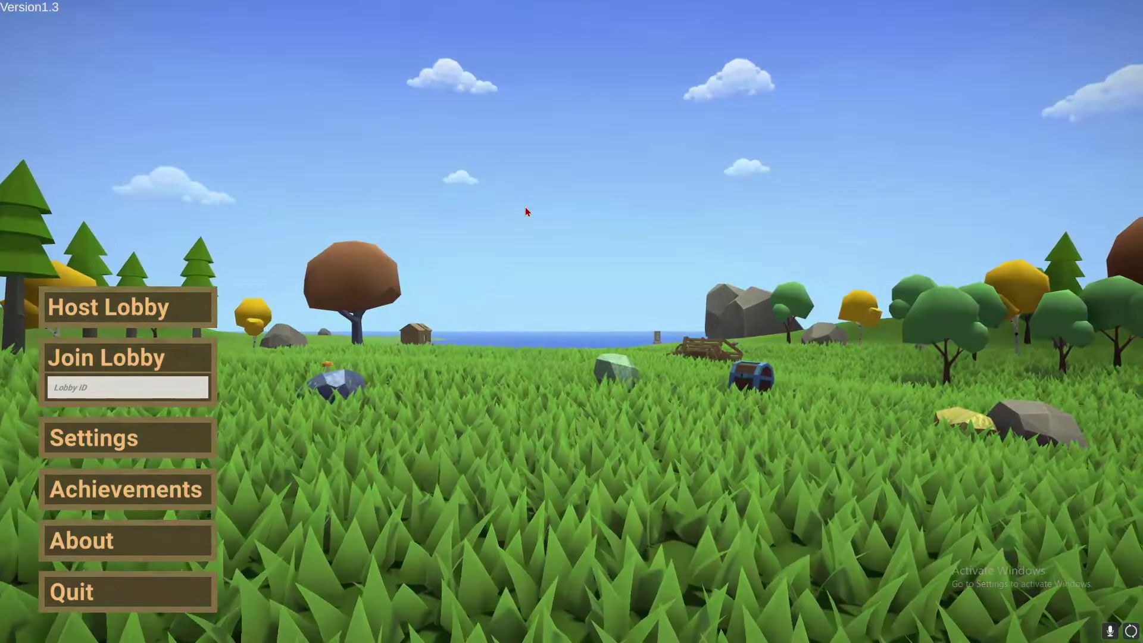
{"action": "key", "text": "Scroll_Lock"}
{"action": "key", "text": "Scroll_Lock"}
{"action": "key", "text": "Scroll_Lock"}
{"action": "key", "text": "Scroll_Lock"}
{"action": "key", "text": "Scroll_Lock"}
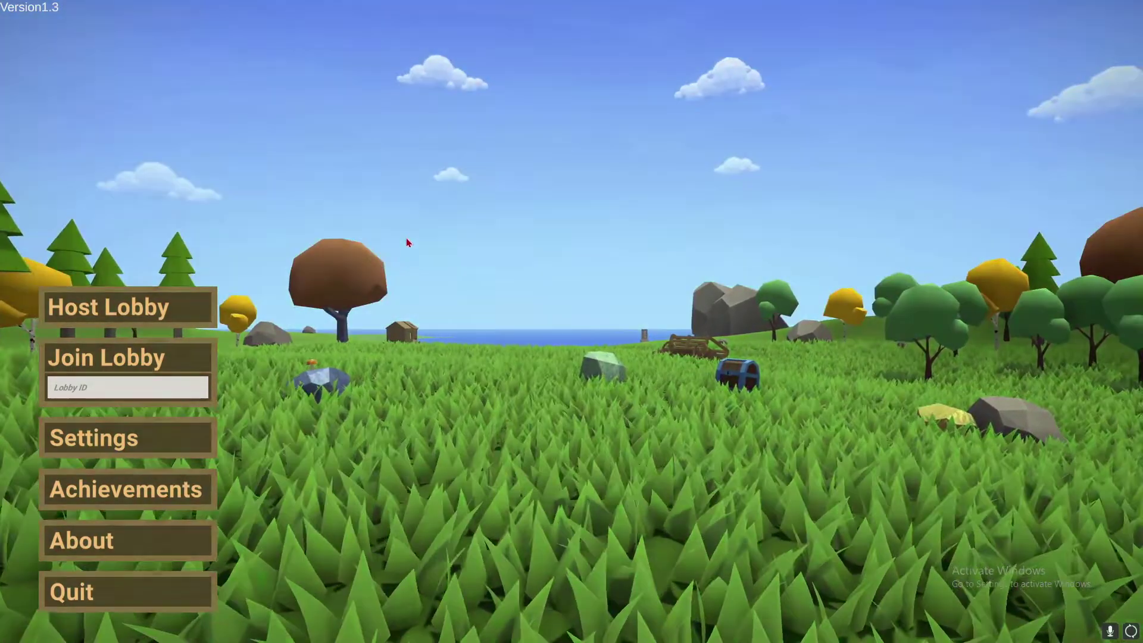
{"action": "key", "text": "Scroll_Lock"}
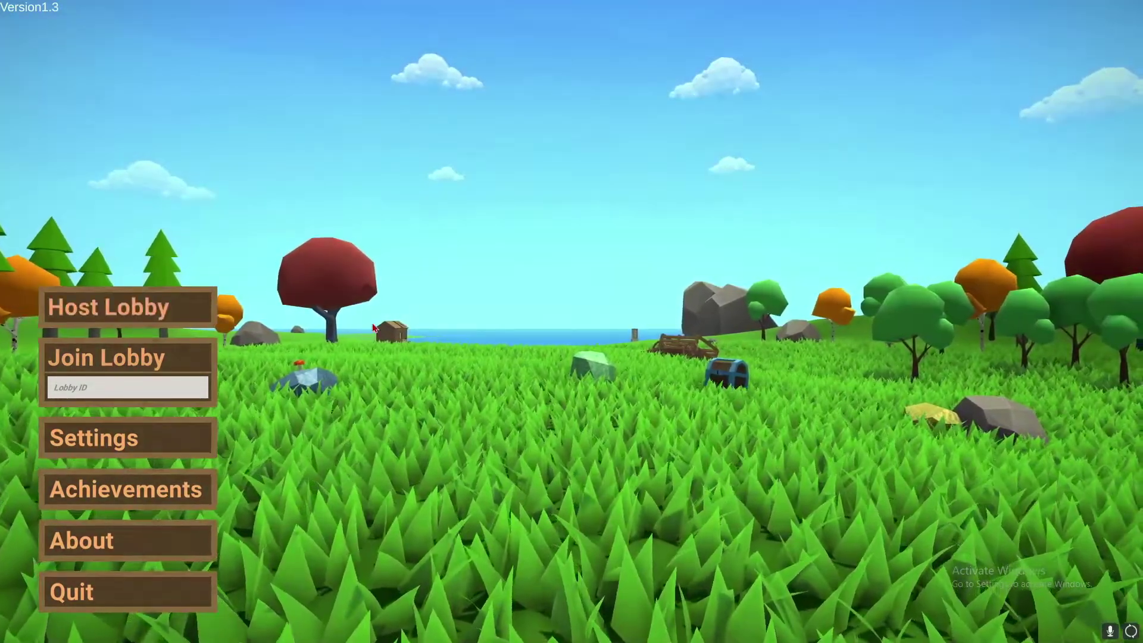
Step: Turn off the ColorMatrix effect in the overlay and re-enable ReShade effects globally
{"action": "key", "text": "Home"}
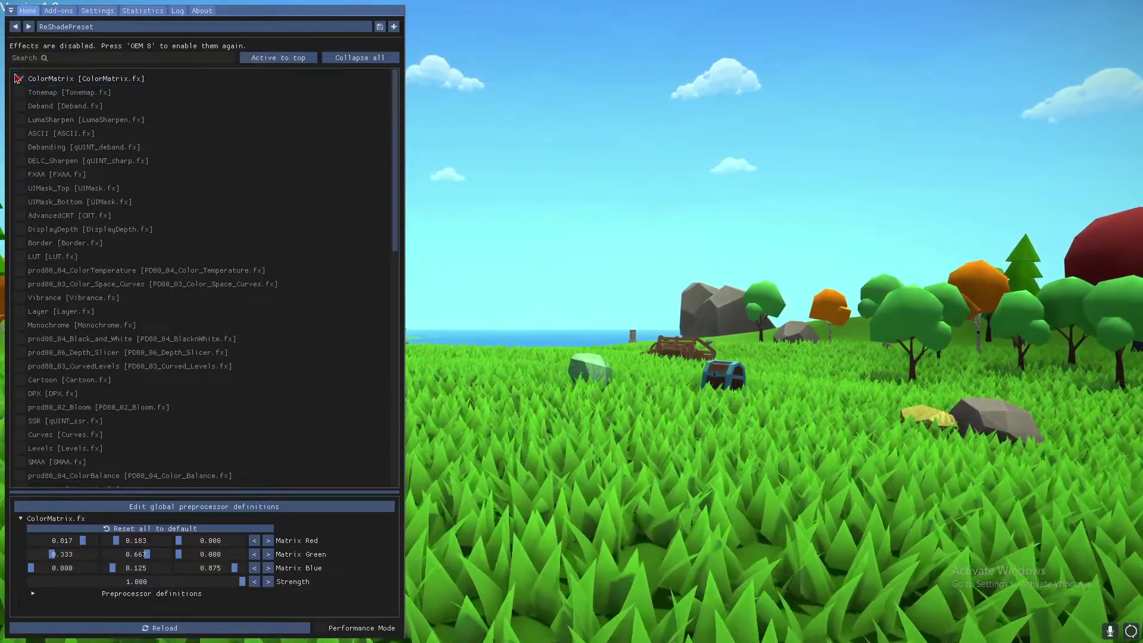
{"action": "left_click", "coordinate": [20, 83]}
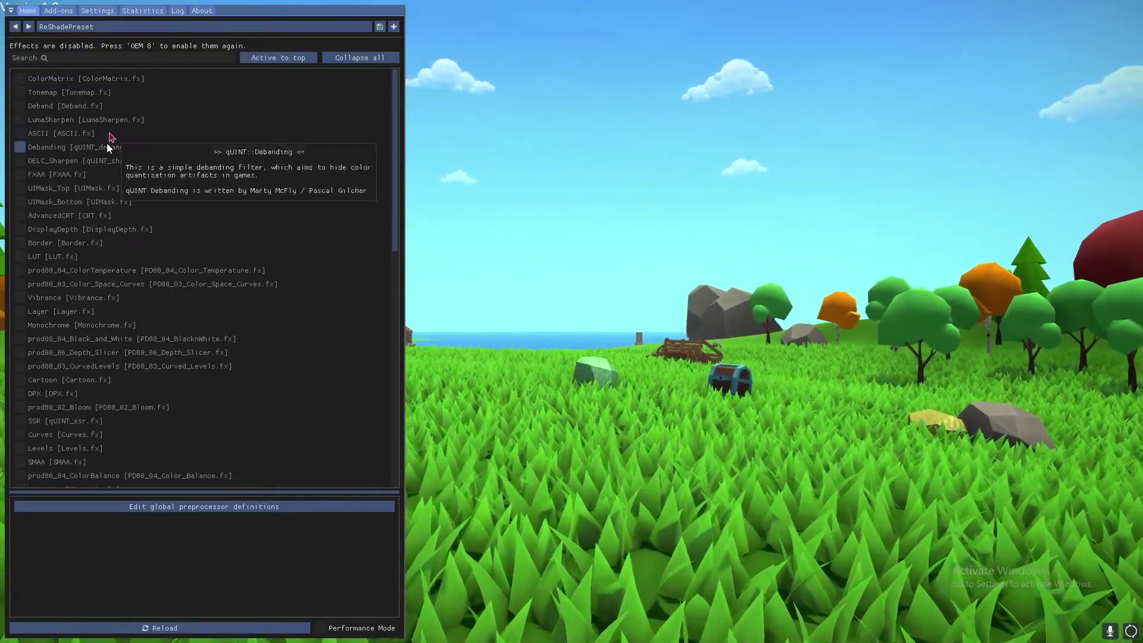
{"action": "key", "text": "grave"}
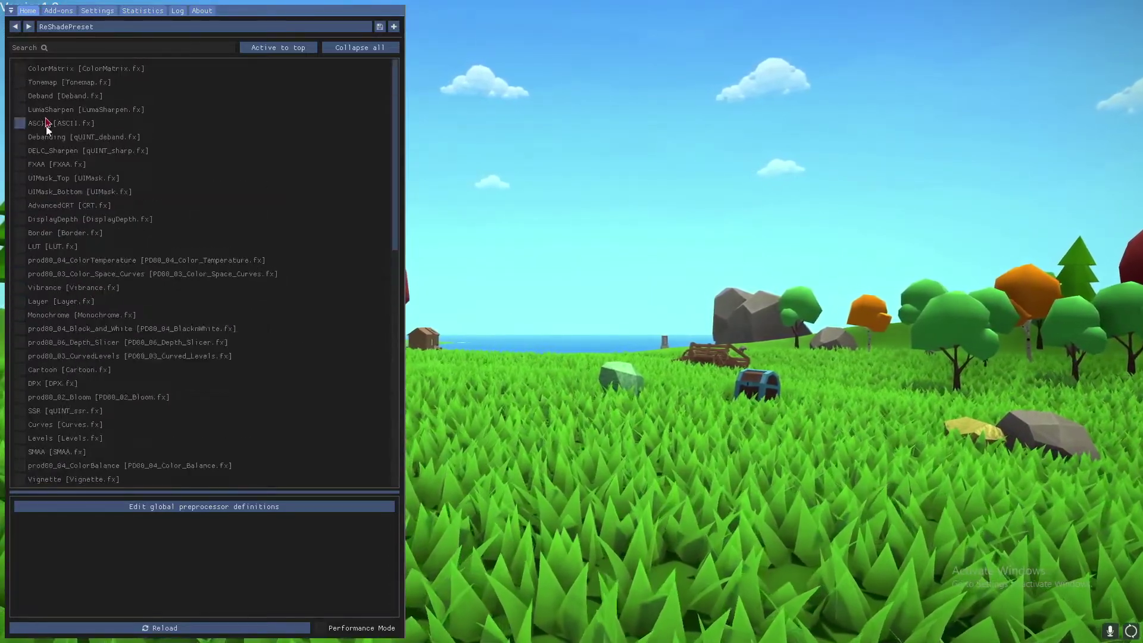
Step: Enable the HDR effect from FakeHDR.fx and adjust its Power to about 1.172
{"action": "scroll", "coordinate": [71, 429], "scroll_direction": "down", "scroll_amount": 4}
{"action": "scroll", "coordinate": [66, 424], "scroll_direction": "down", "scroll_amount": 1}
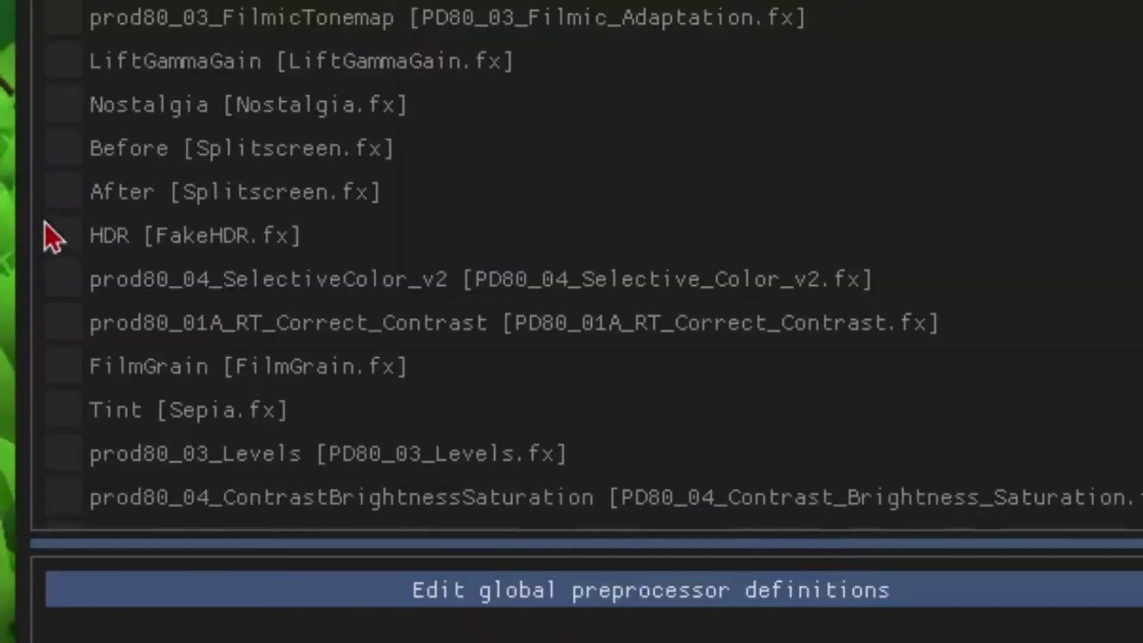
{"action": "left_click", "coordinate": [20, 395]}
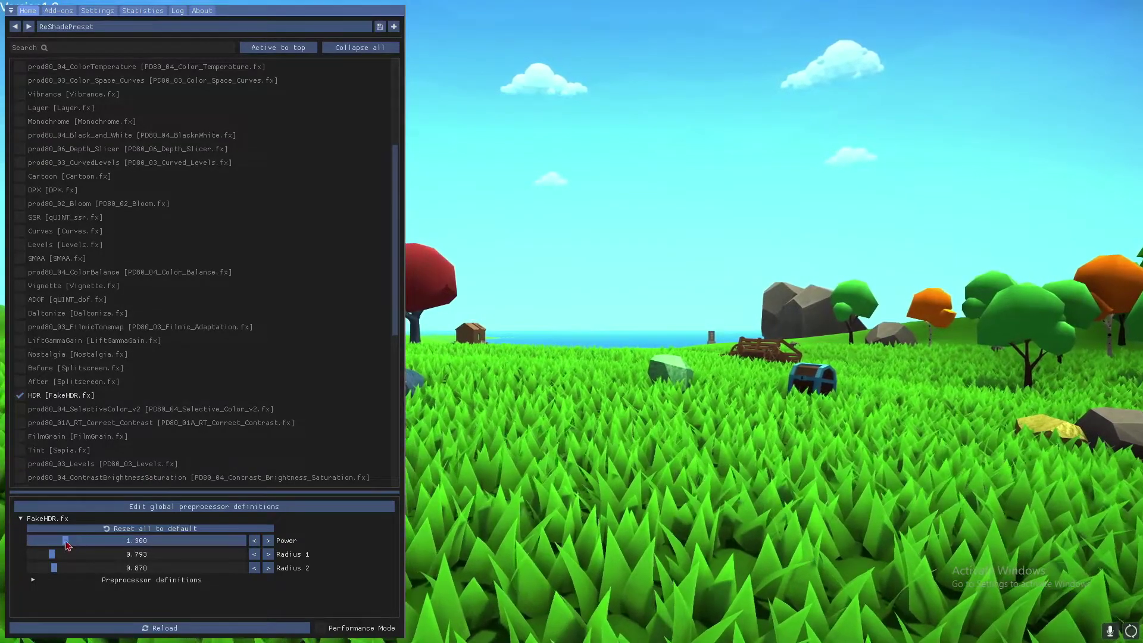
{"action": "mouse_move", "coordinate": [65, 545]}
{"action": "left_mouse_down"}
{"action": "mouse_move", "coordinate": [238, 548]}
{"action": "mouse_move", "coordinate": [24, 536]}
{"action": "mouse_move", "coordinate": [2, 523]}
{"action": "mouse_move", "coordinate": [61, 548]}
{"action": "left_mouse_up"}
{"action": "left_click", "coordinate": [120, 531]}
{"action": "left_click", "coordinate": [288, 548]}
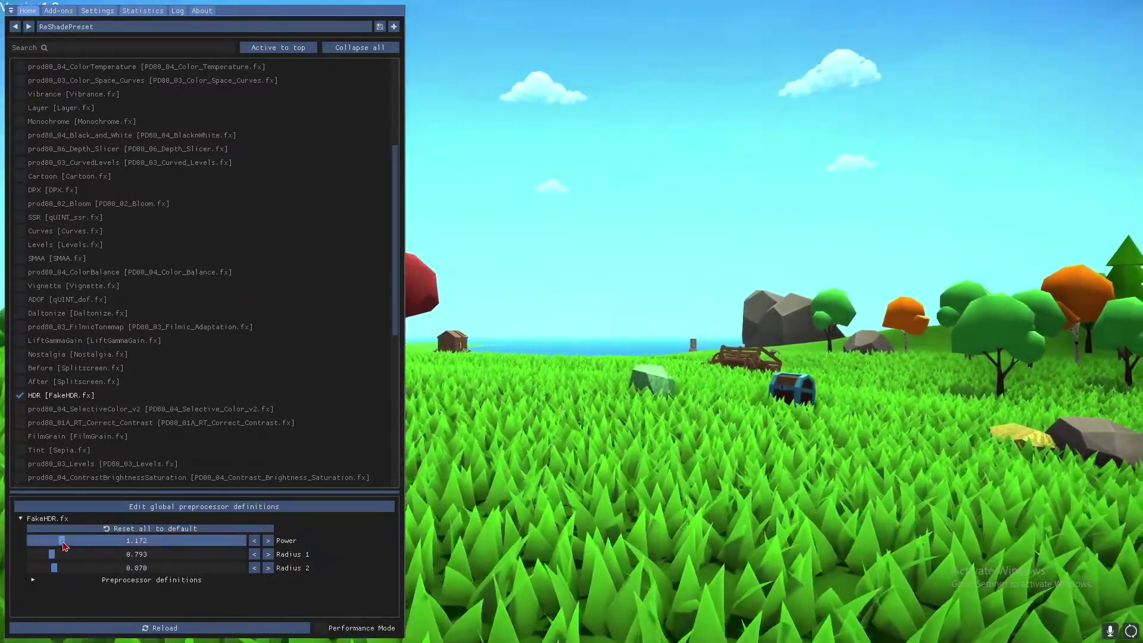
Step: Check the game with the overlay hidden, adjust the HDR Power to about 1.239, and turn the HDR effect off
{"action": "key", "text": "Home"}
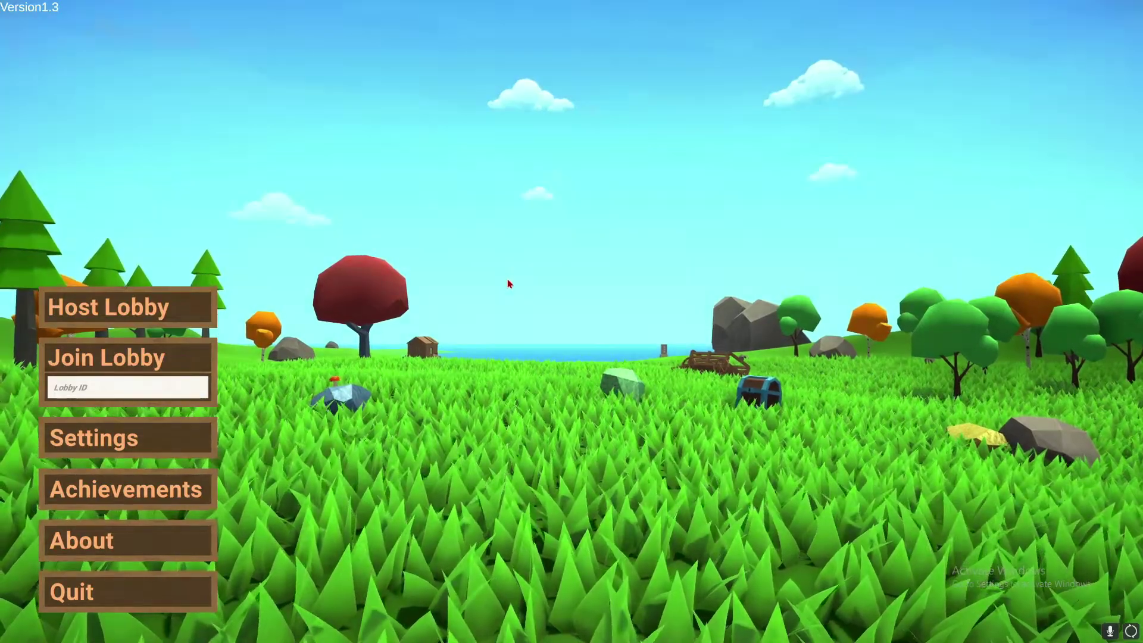
{"action": "key", "text": "Home"}
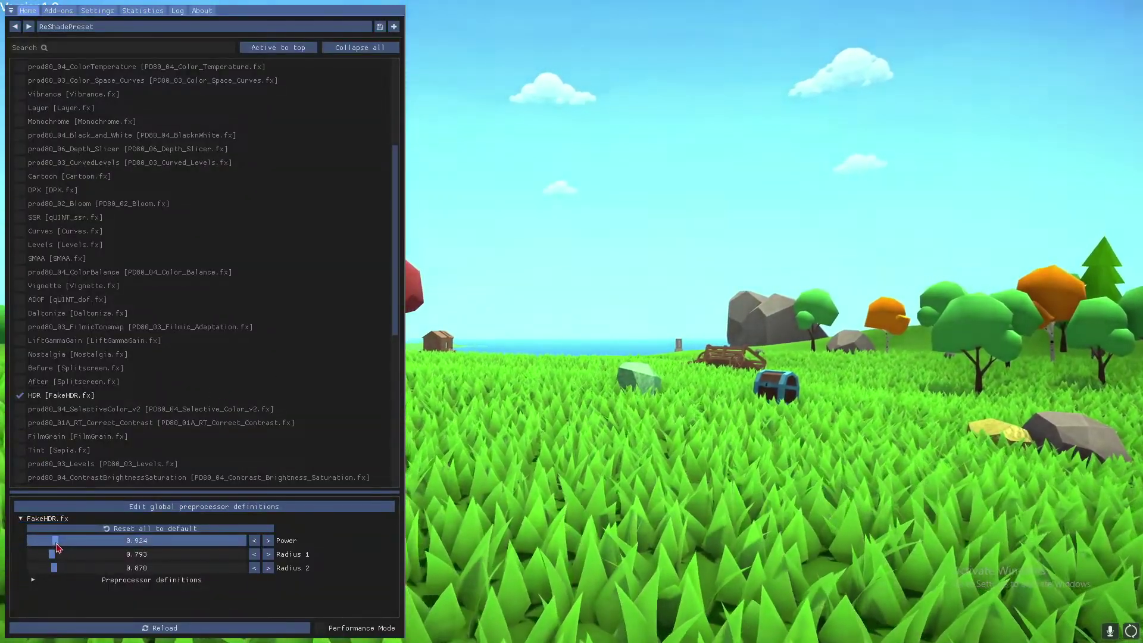
{"action": "key", "text": "Home"}
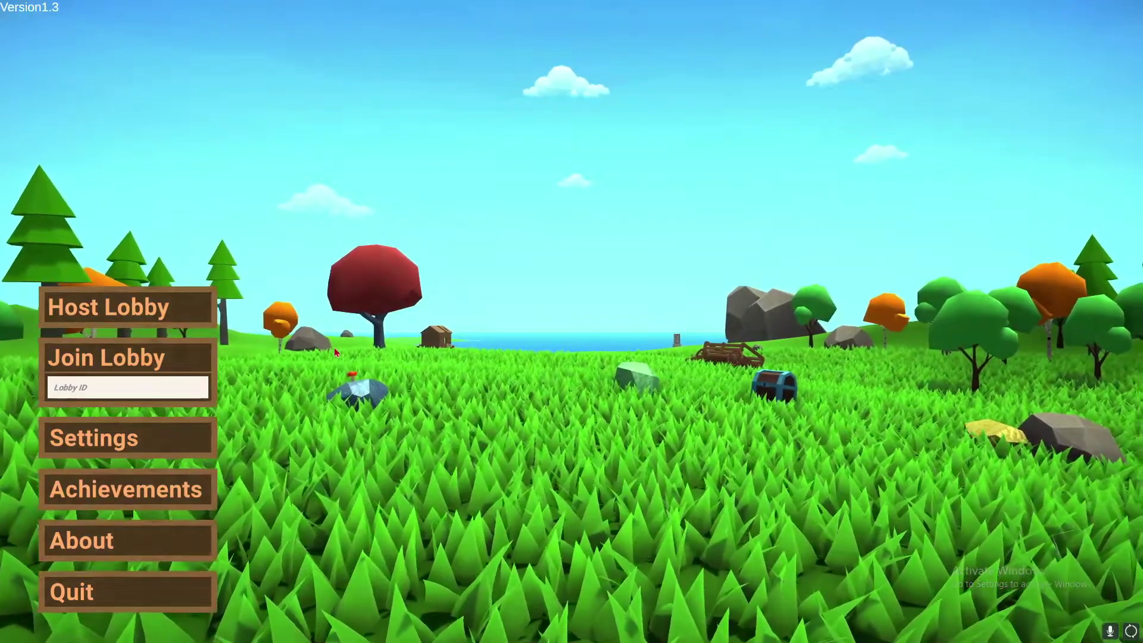
{"action": "key", "text": "Home"}
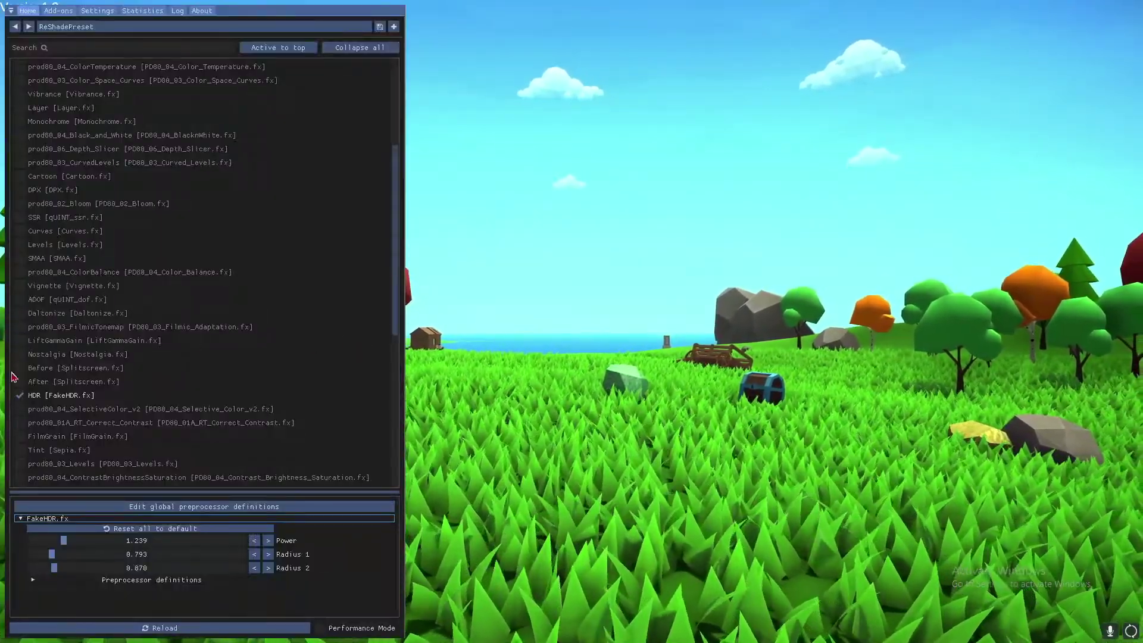
{"action": "left_click", "coordinate": [21, 398]}
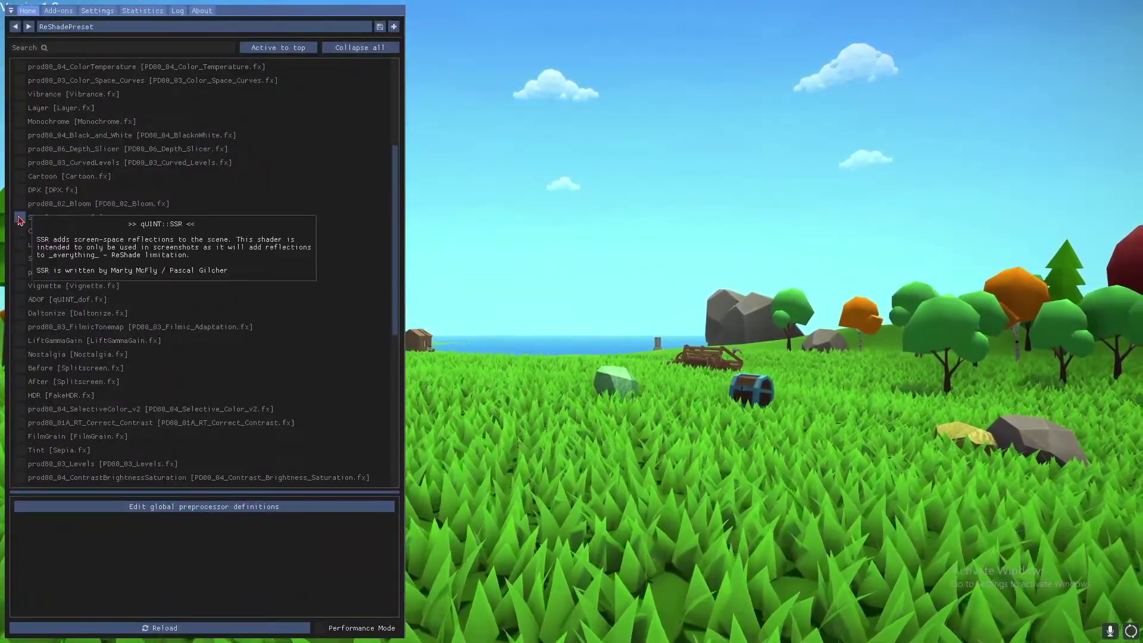
Step: Preview the SSR effect and the Border effect one after the other, leaving both disabled
{"action": "left_click", "coordinate": [19, 219]}
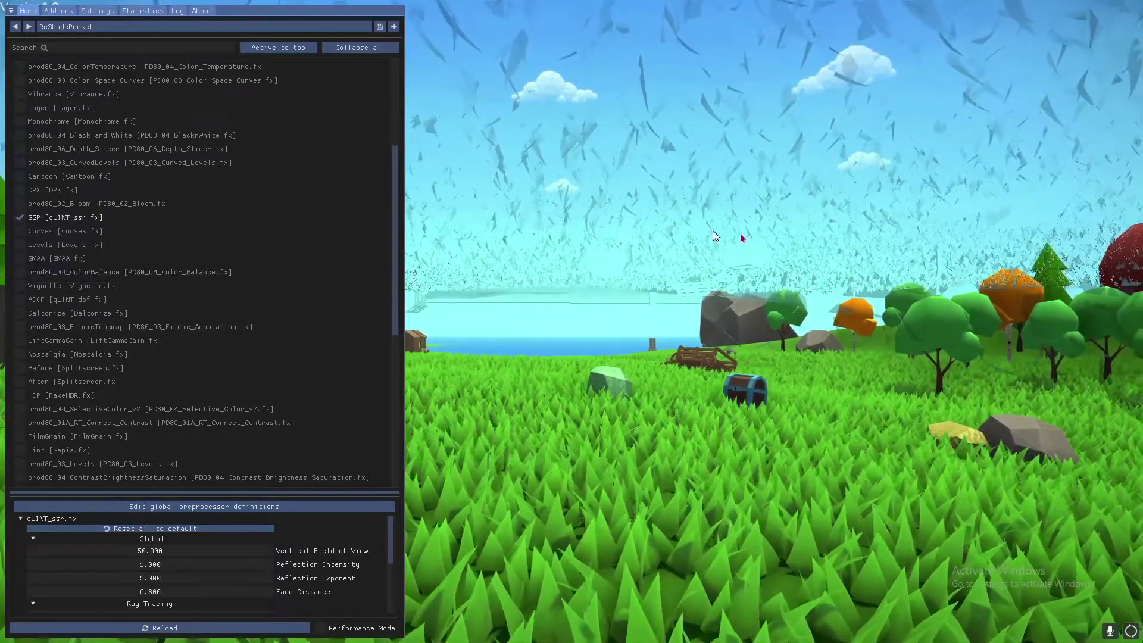
{"action": "left_click", "coordinate": [21, 218]}
{"action": "scroll", "coordinate": [21, 219], "scroll_direction": "up", "scroll_amount": 5}
{"action": "left_click", "coordinate": [21, 232]}
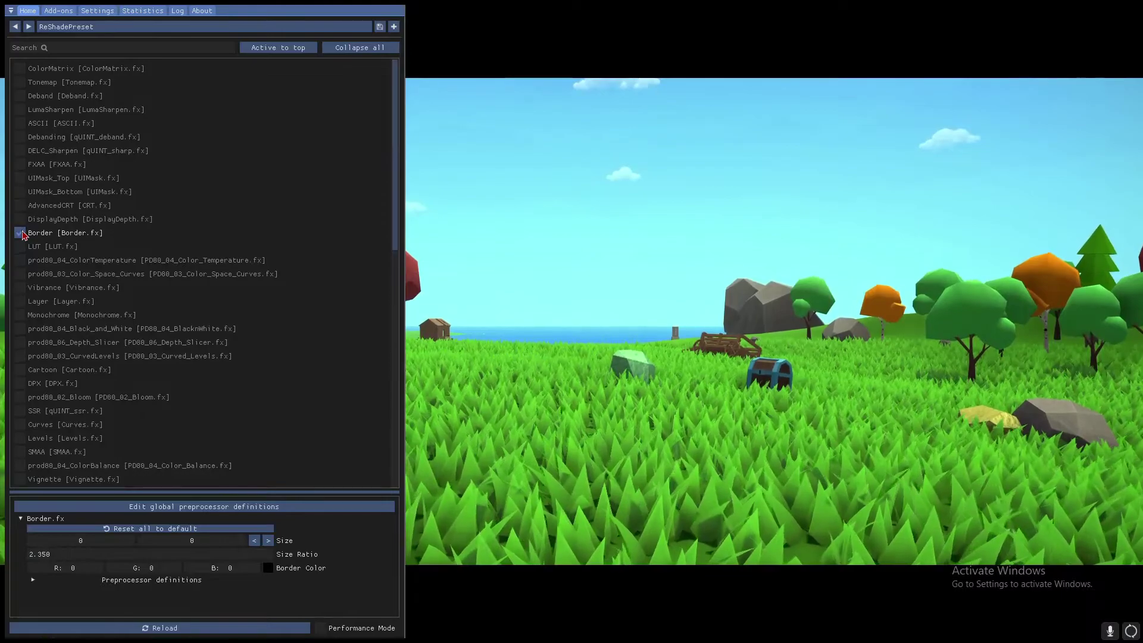
{"action": "left_click", "coordinate": [21, 233]}
Step: Enable ColorMatrix, vary its colour matrix values to see the change in the scene, and disable the effect again
{"action": "left_click", "coordinate": [19, 69]}
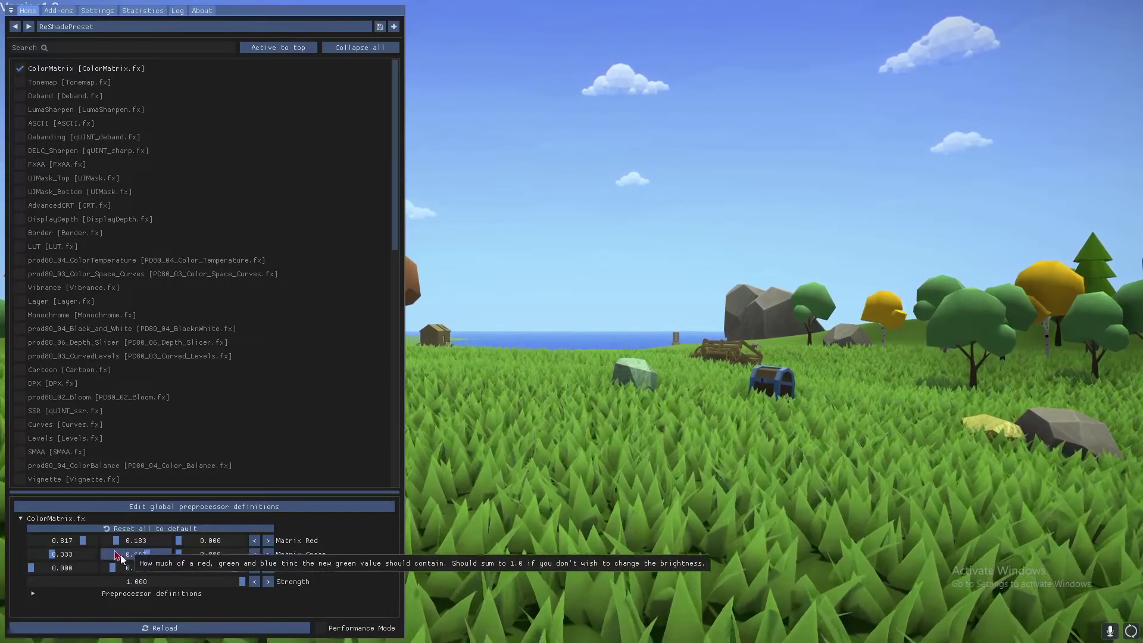
{"action": "left_click_drag", "start_coordinate": [81, 544], "coordinate": [122, 540]}
{"action": "mouse_move", "coordinate": [204, 545]}
{"action": "left_mouse_down"}
{"action": "mouse_move", "coordinate": [219, 543]}
{"action": "mouse_move", "coordinate": [197, 542]}
{"action": "left_mouse_up"}
{"action": "left_click", "coordinate": [19, 69]}
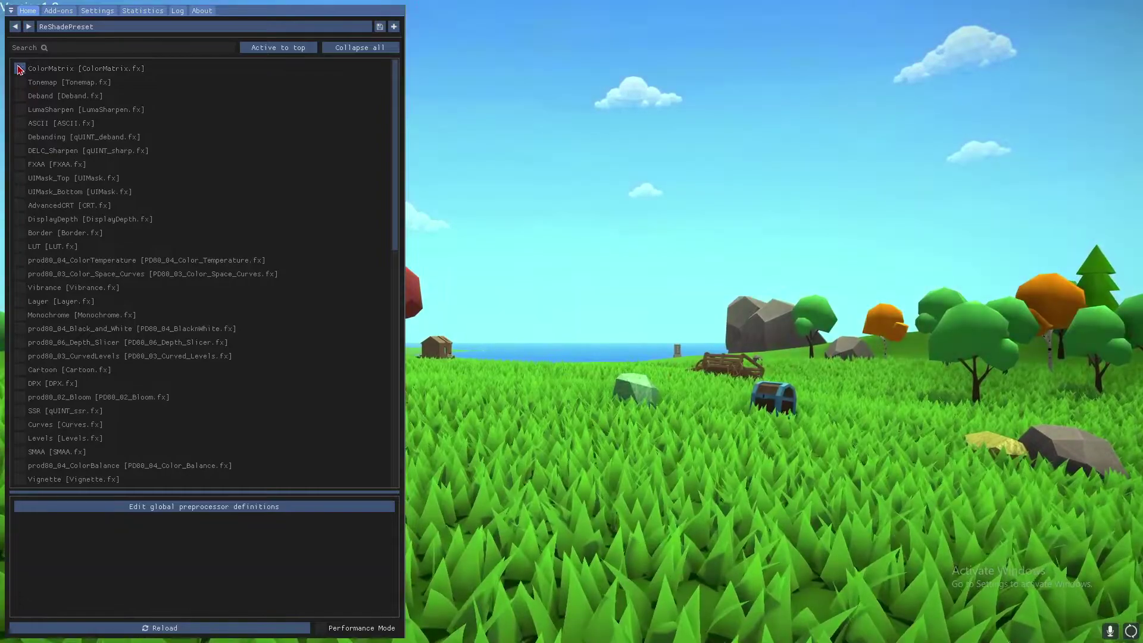
Step: Preview the Debanding, Monochrome, prod80_04_Black_and_White and prod80_03_CurvedLevels effects one at a time, leaving each one disabled
{"action": "left_click", "coordinate": [20, 137]}
{"action": "left_click", "coordinate": [20, 136]}
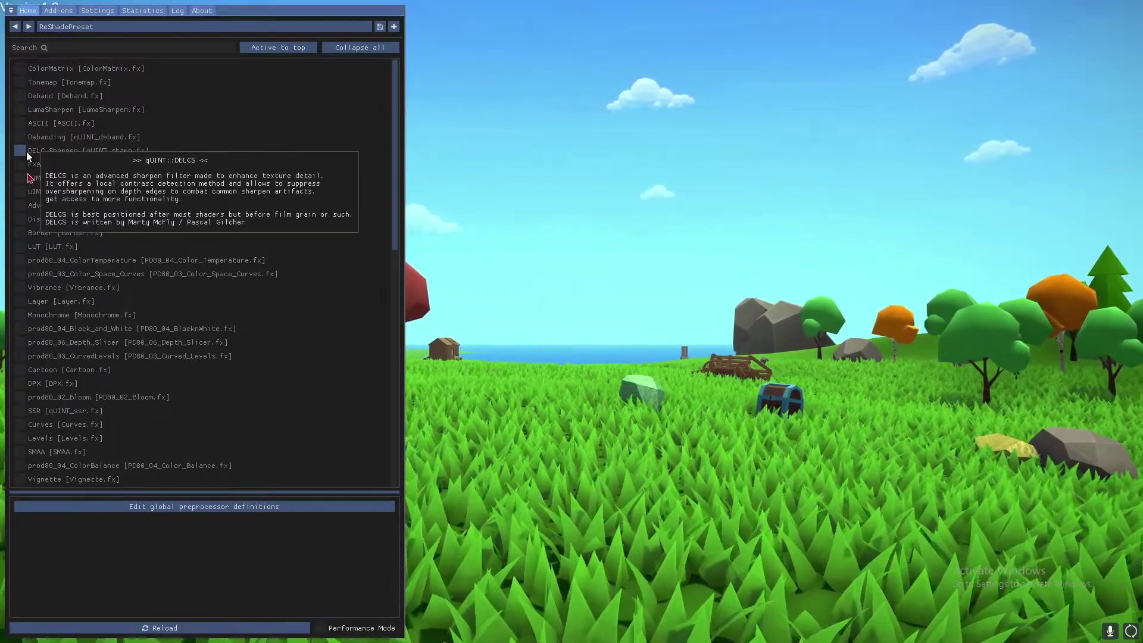
{"action": "left_click", "coordinate": [20, 315]}
{"action": "left_click", "coordinate": [19, 315]}
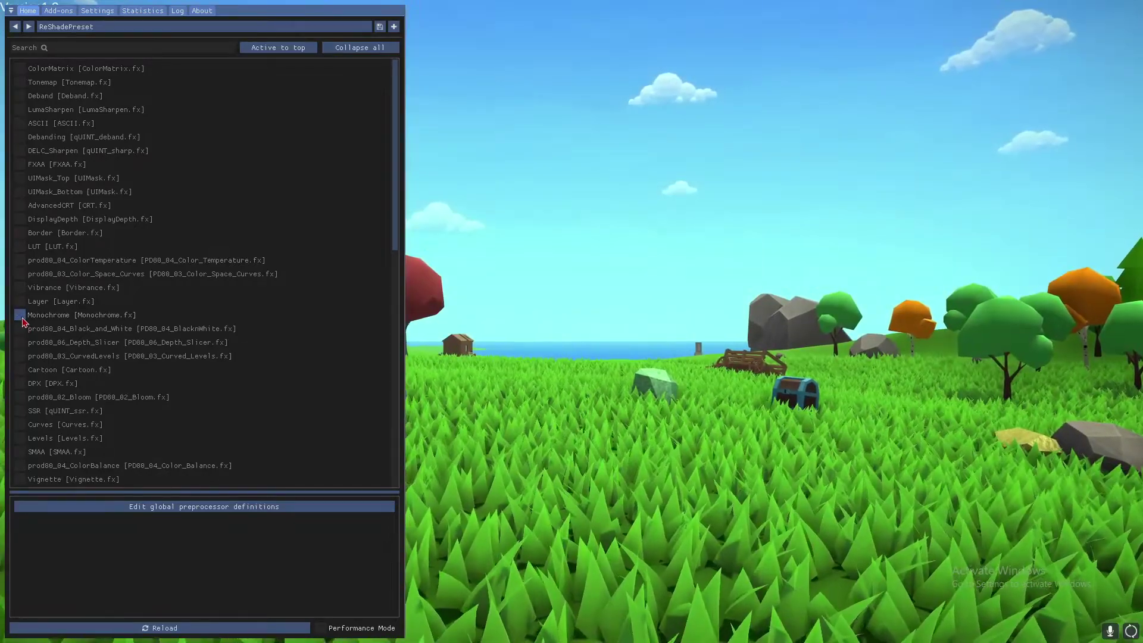
{"action": "left_click", "coordinate": [19, 315]}
{"action": "left_click", "coordinate": [20, 315]}
{"action": "left_click", "coordinate": [20, 329]}
{"action": "left_click", "coordinate": [20, 329]}
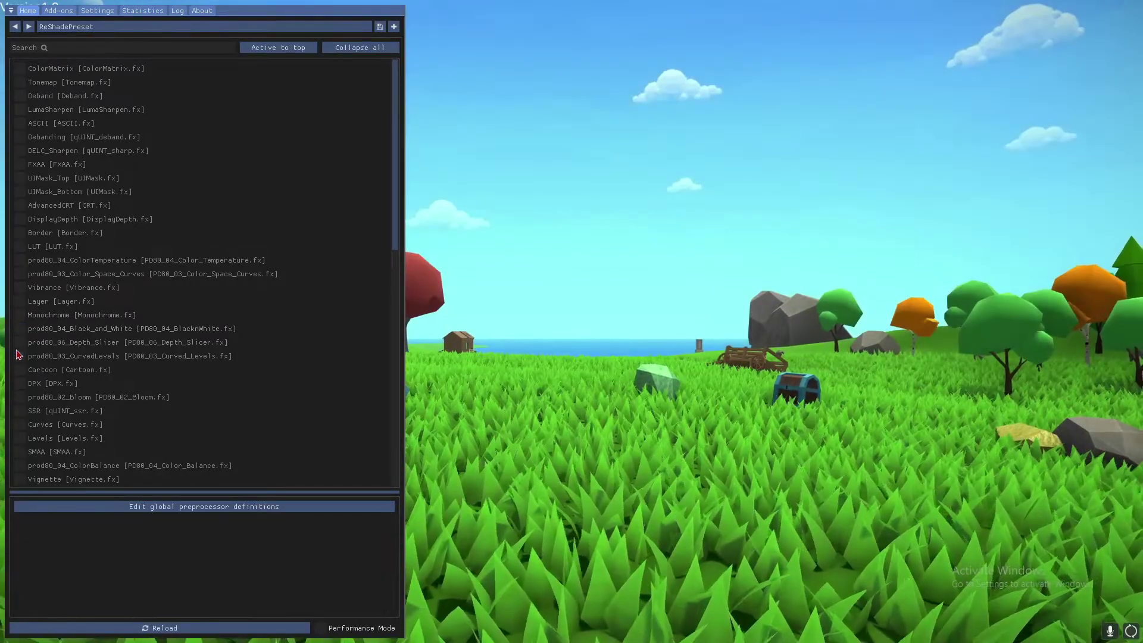
{"action": "left_click", "coordinate": [19, 356]}
{"action": "left_click", "coordinate": [20, 356]}
Step: Compare the scene with the Cartoon effect on and off, view it with Power at 10 and the overlay hidden, and disable it
{"action": "left_click", "coordinate": [20, 369]}
{"action": "left_click", "coordinate": [20, 370]}
{"action": "left_click", "coordinate": [19, 370]}
{"action": "left_click", "coordinate": [20, 369]}
{"action": "left_click", "coordinate": [20, 369]}
{"action": "left_click_drag", "start_coordinate": [60, 540], "coordinate": [344, 548]}
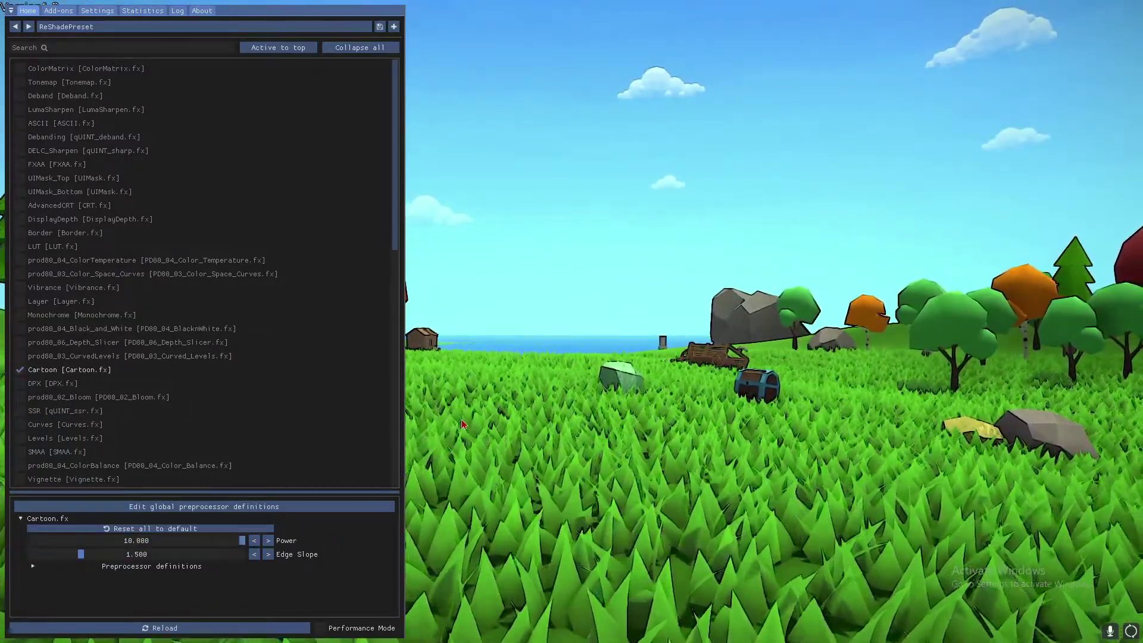
{"action": "key", "text": "Home"}
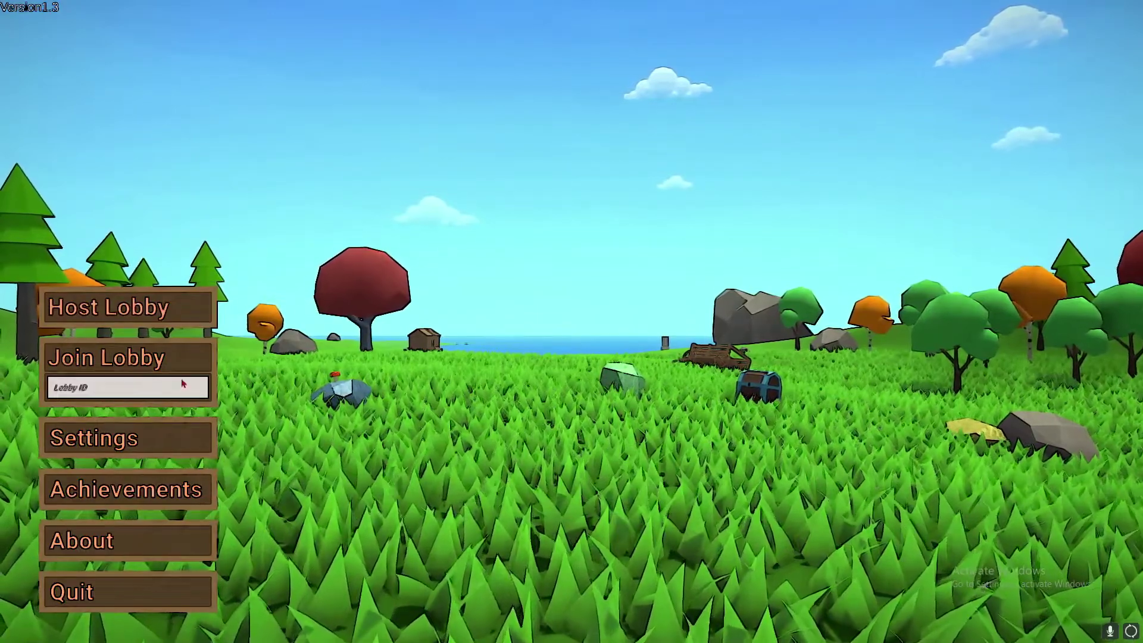
{"action": "key", "text": "Home"}
{"action": "left_click", "coordinate": [20, 370]}
Step: Preview the DPX effect and leave it off, and enable prod80_02_Bloom, checking it in the game with the overlay hidden
{"action": "left_click", "coordinate": [20, 384]}
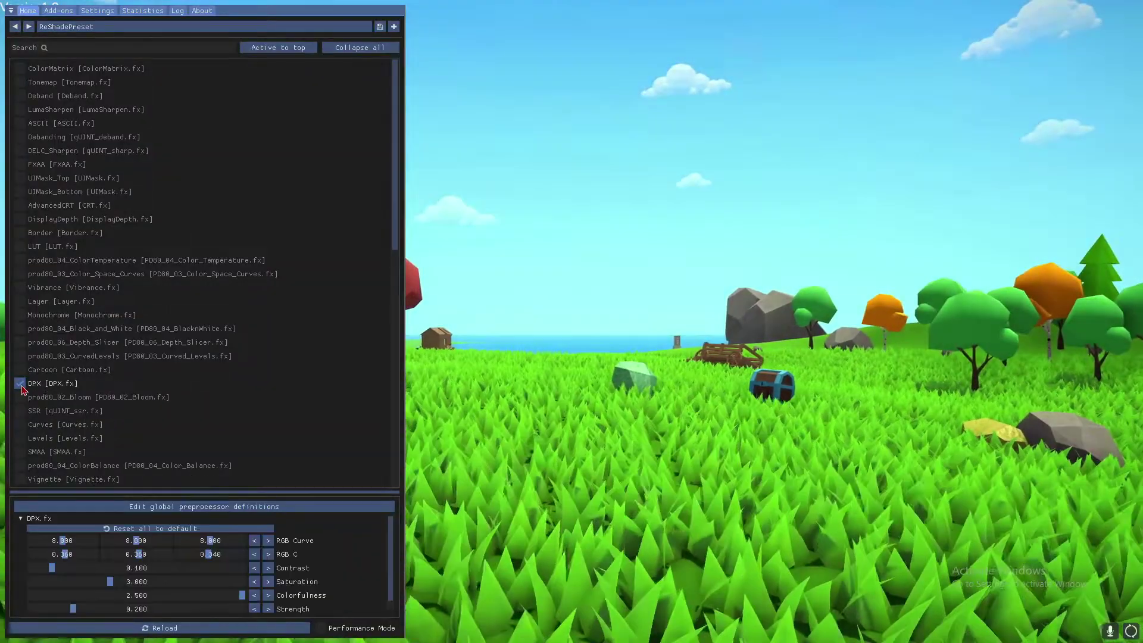
{"action": "left_click", "coordinate": [20, 383]}
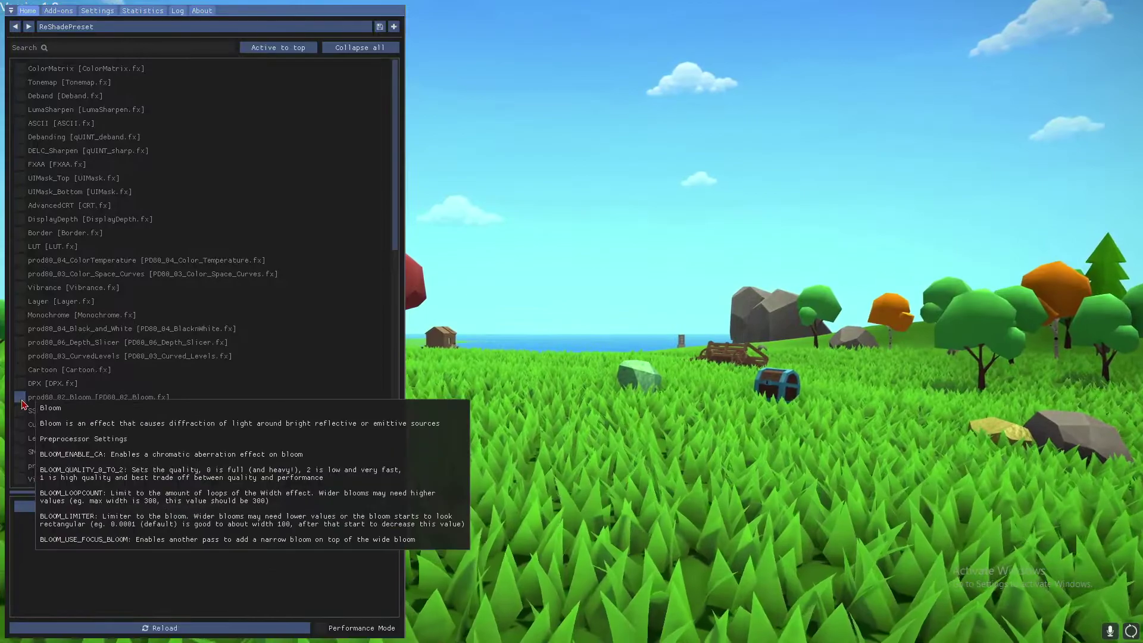
{"action": "left_click", "coordinate": [19, 397]}
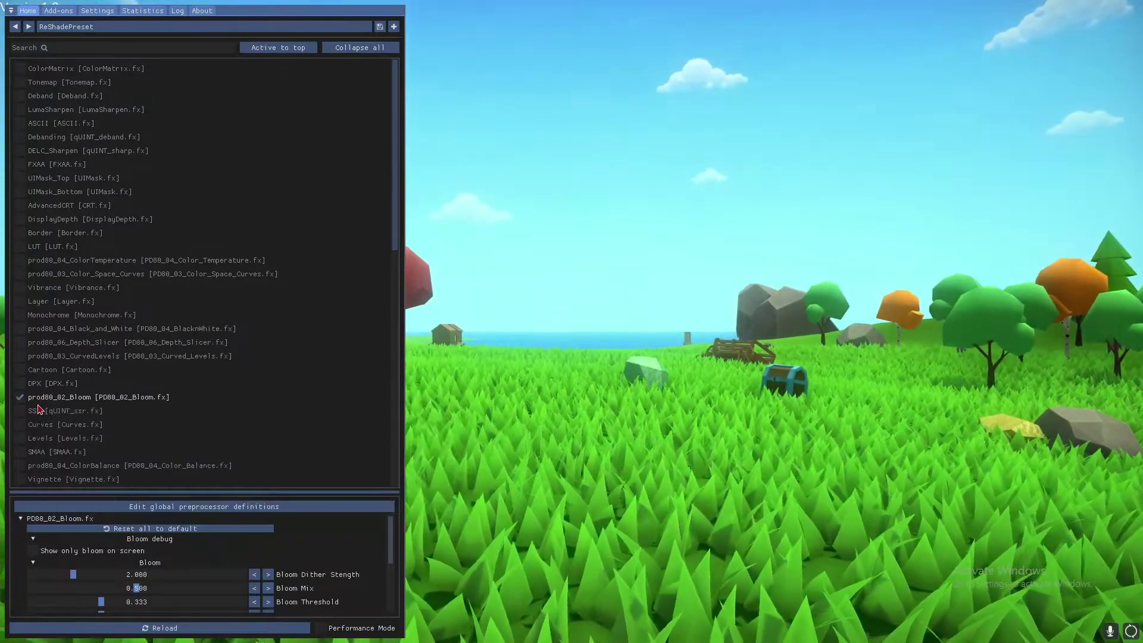
{"action": "key", "text": "Home"}
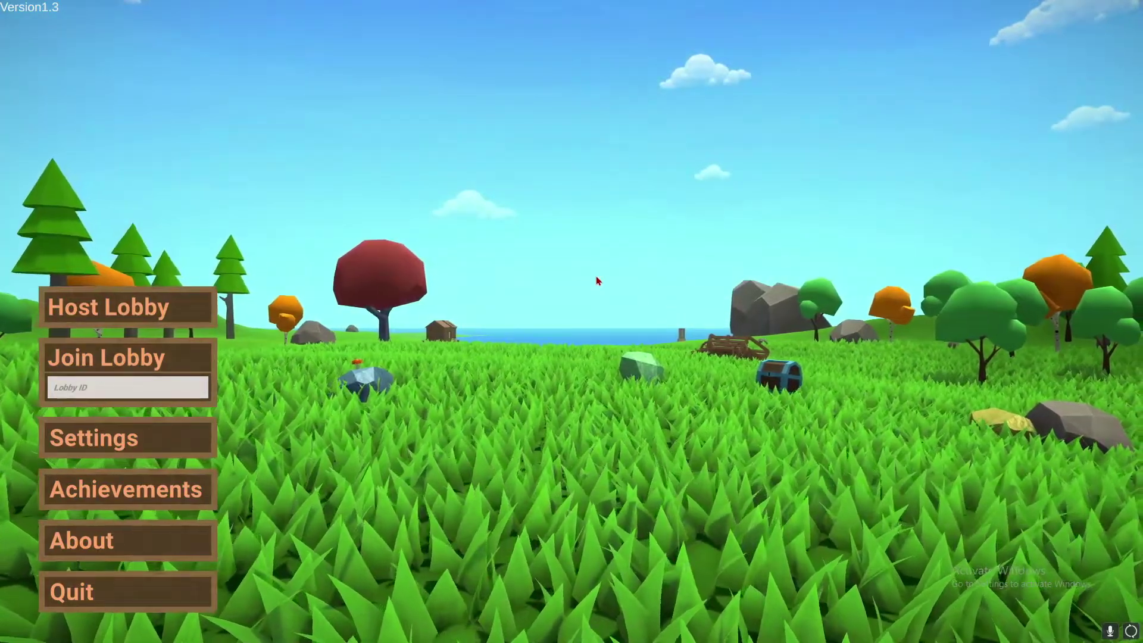
{"action": "key", "text": "Home"}
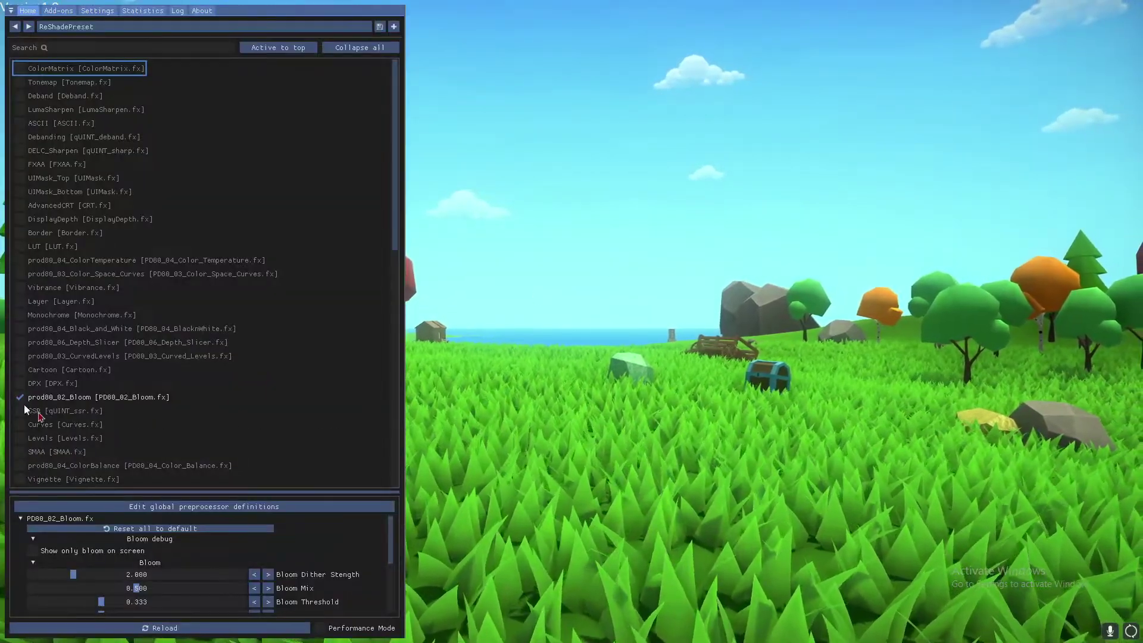
Step: Preview the Vignette and Daltonize effects on top of the bloom, leaving both disabled
{"action": "scroll", "coordinate": [30, 405], "scroll_direction": "down", "scroll_amount": 2}
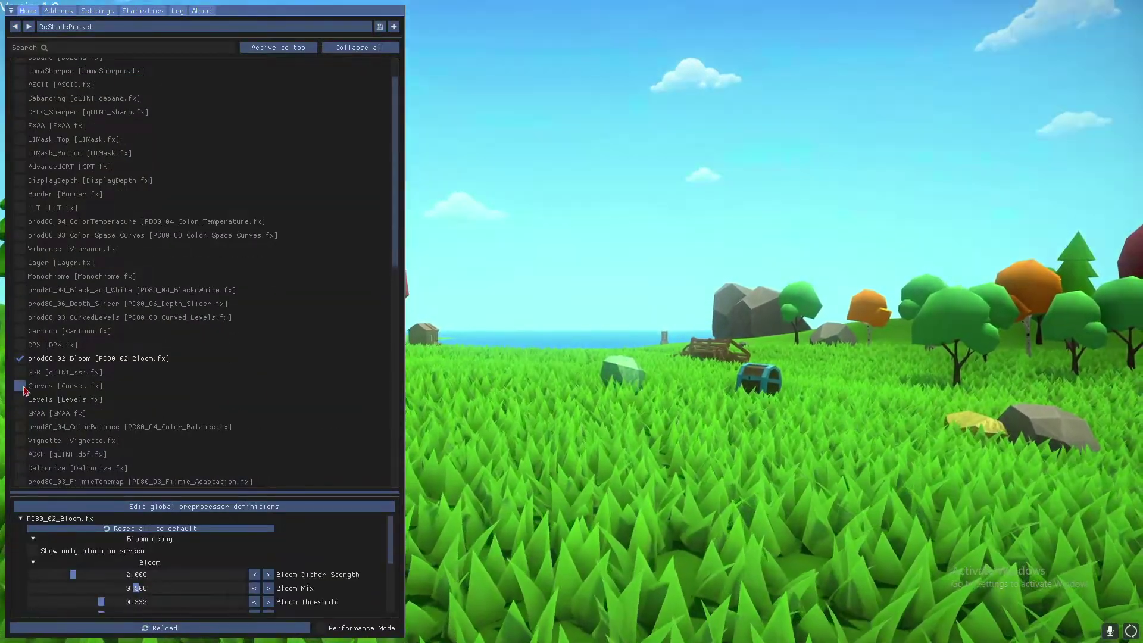
{"action": "scroll", "coordinate": [24, 381], "scroll_direction": "down", "scroll_amount": 3}
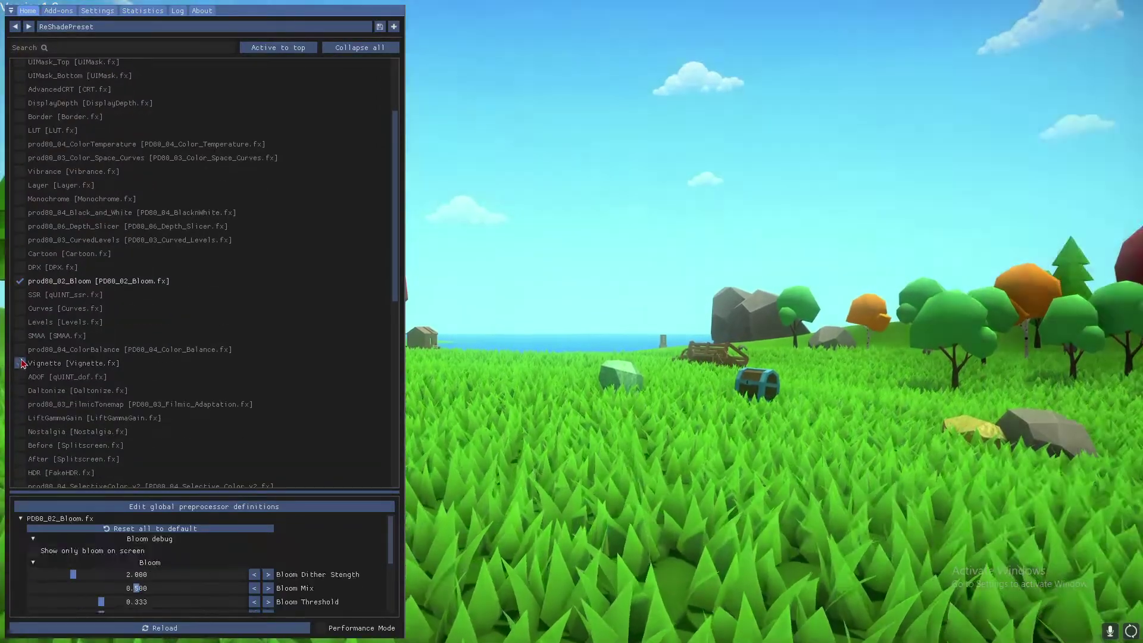
{"action": "left_click", "coordinate": [20, 363]}
{"action": "left_click", "coordinate": [20, 363]}
{"action": "left_click", "coordinate": [21, 391]}
{"action": "left_click", "coordinate": [21, 391]}
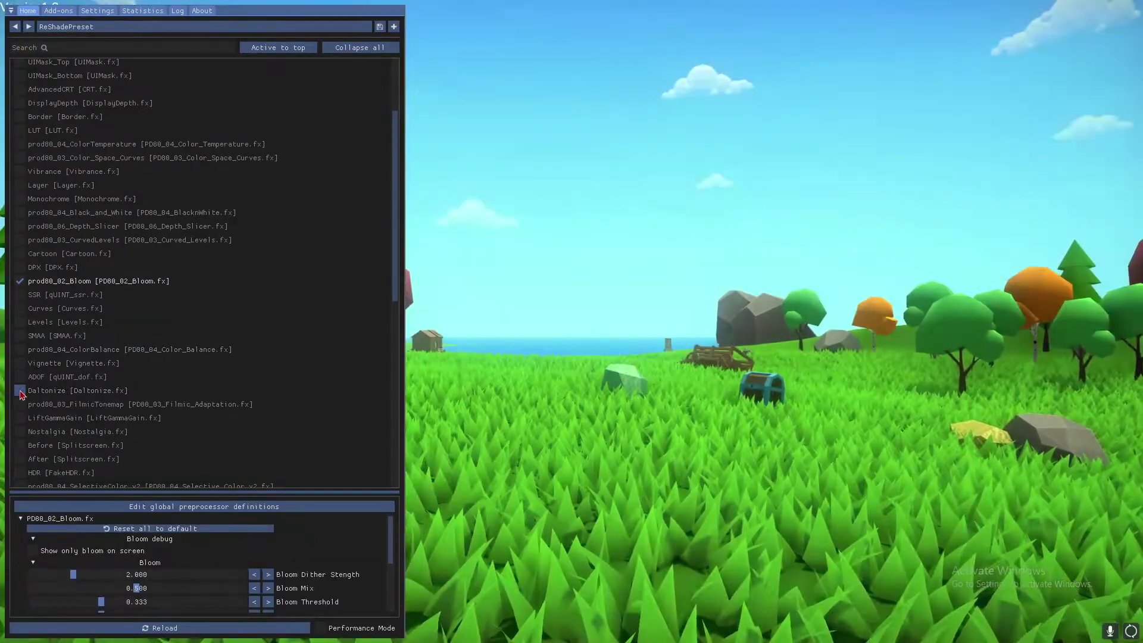
Step: Try the Before and After effects from Splitscreen.fx, leaving only After enabled alongside the bloom
{"action": "scroll", "coordinate": [20, 391], "scroll_direction": "down", "scroll_amount": 3}
{"action": "left_click", "coordinate": [20, 368]}
{"action": "left_click", "coordinate": [19, 367]}
{"action": "left_click", "coordinate": [20, 382]}
{"action": "left_click", "coordinate": [19, 382]}
{"action": "left_click", "coordinate": [20, 383]}
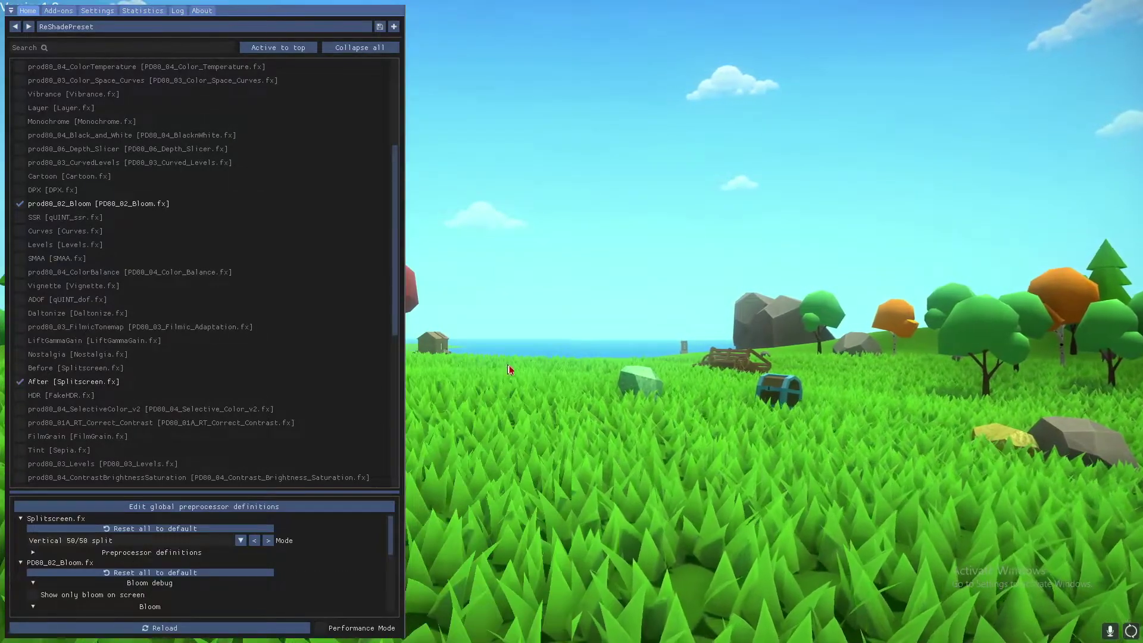
Step: Hide the overlay to view the game, and briefly reopen the effect list before closing it again
{"action": "key", "text": "Home"}
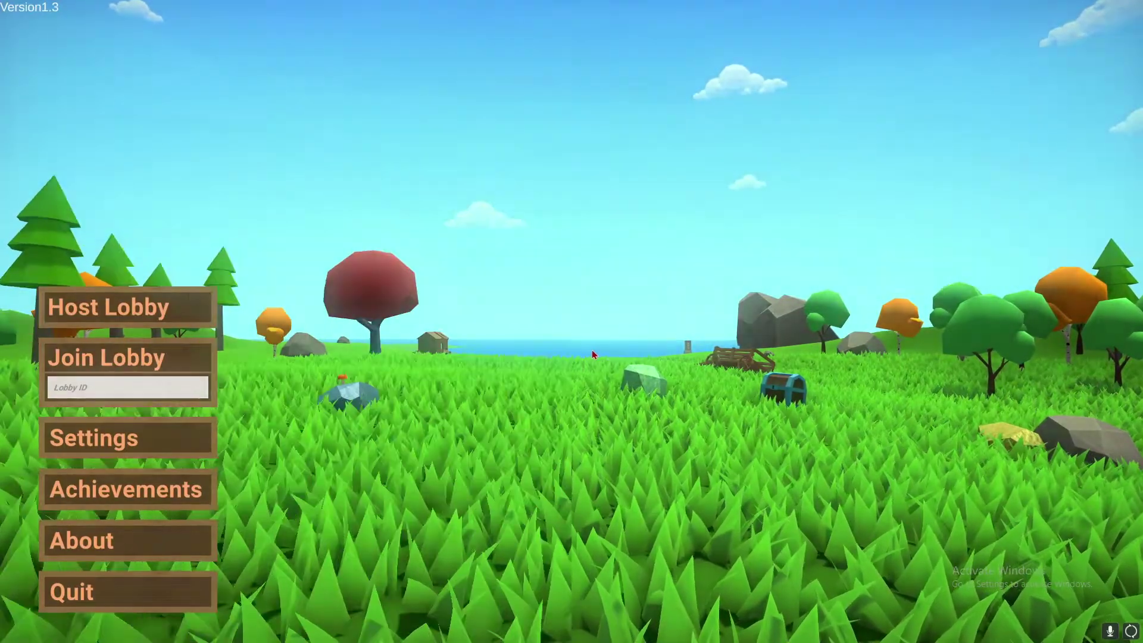
{"action": "key", "text": "Home"}
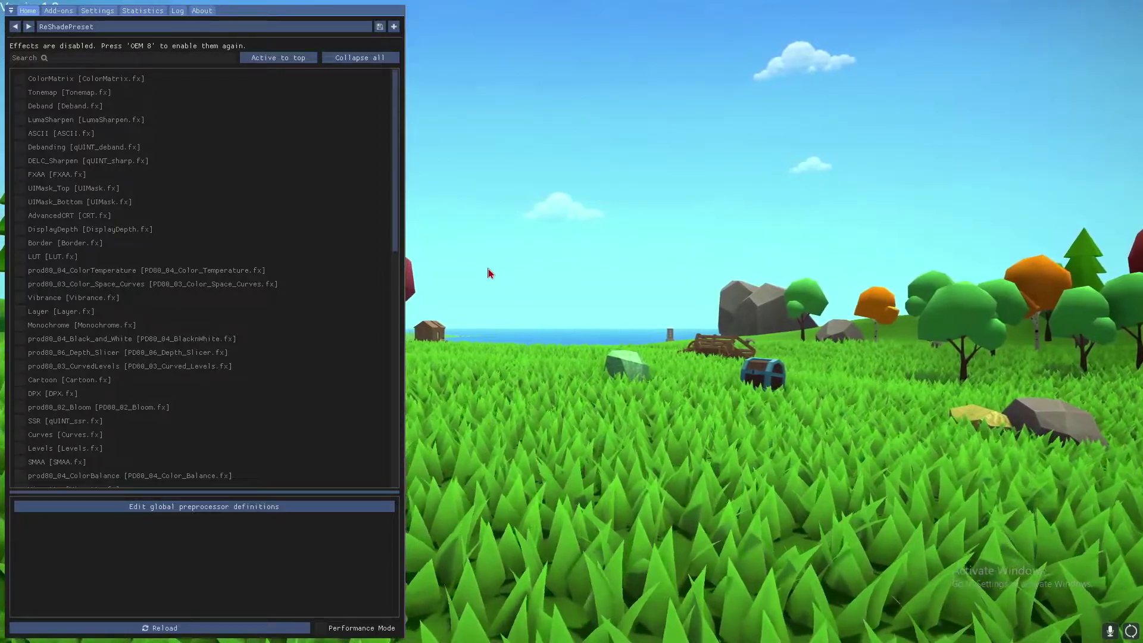
{"action": "key", "text": "Home"}
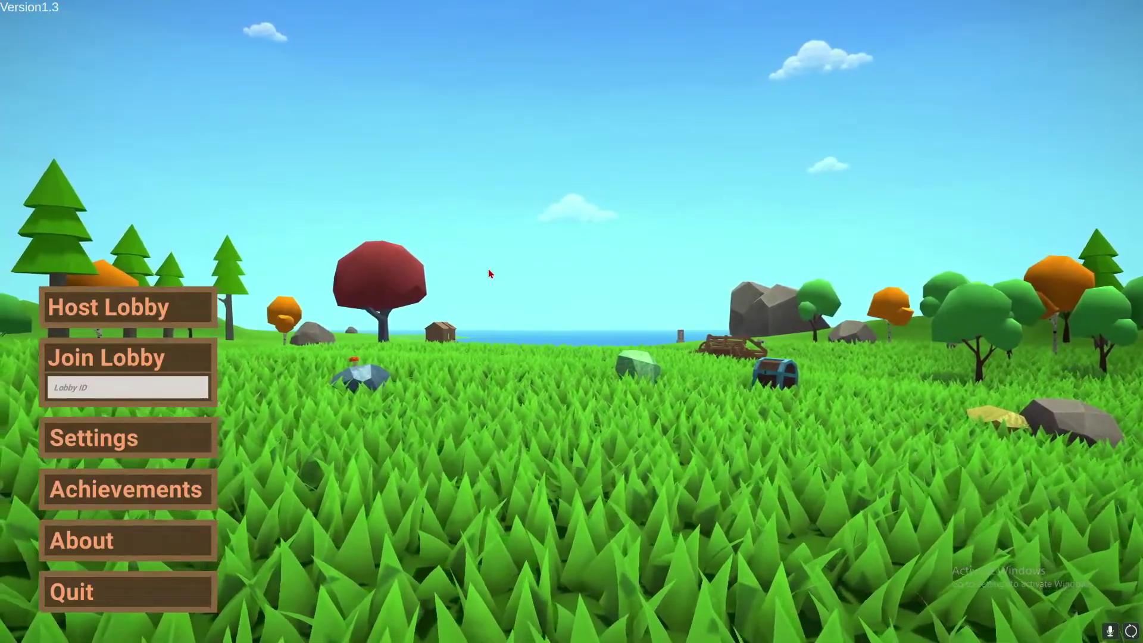